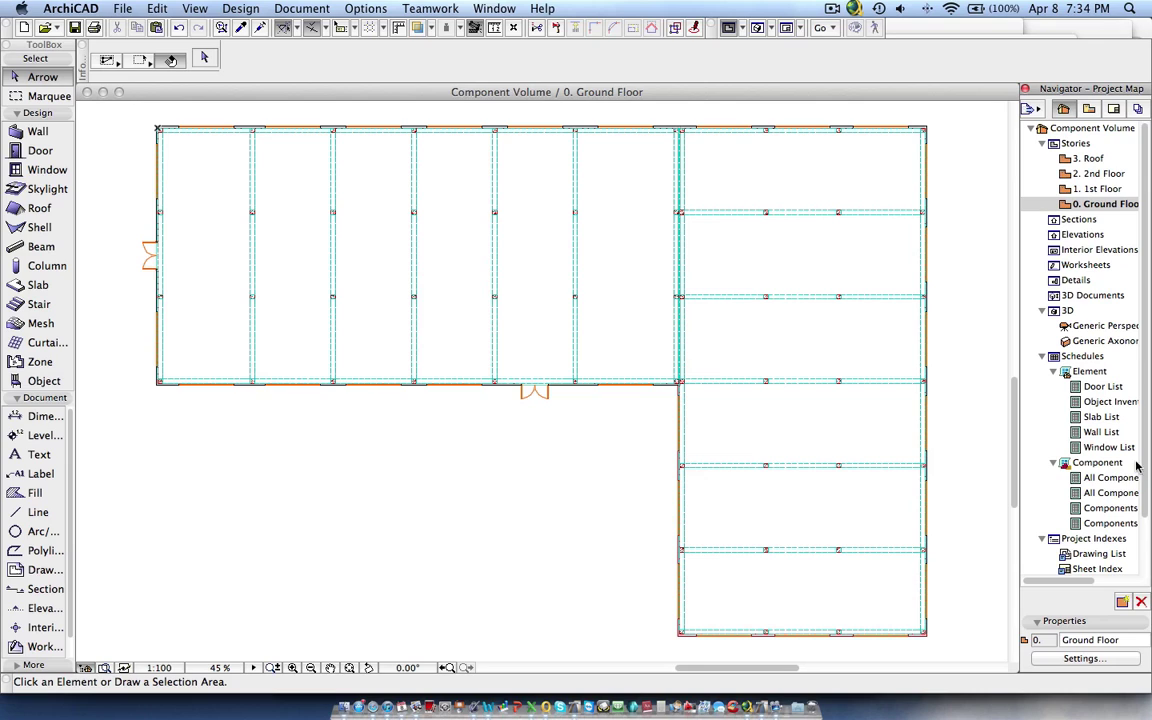
# - Show the entire building in 3D, fit it in the view and examine its facades and roof from several sides
pyautogui.moveTo(1089, 584); pyautogui.dragTo(1110, 584)
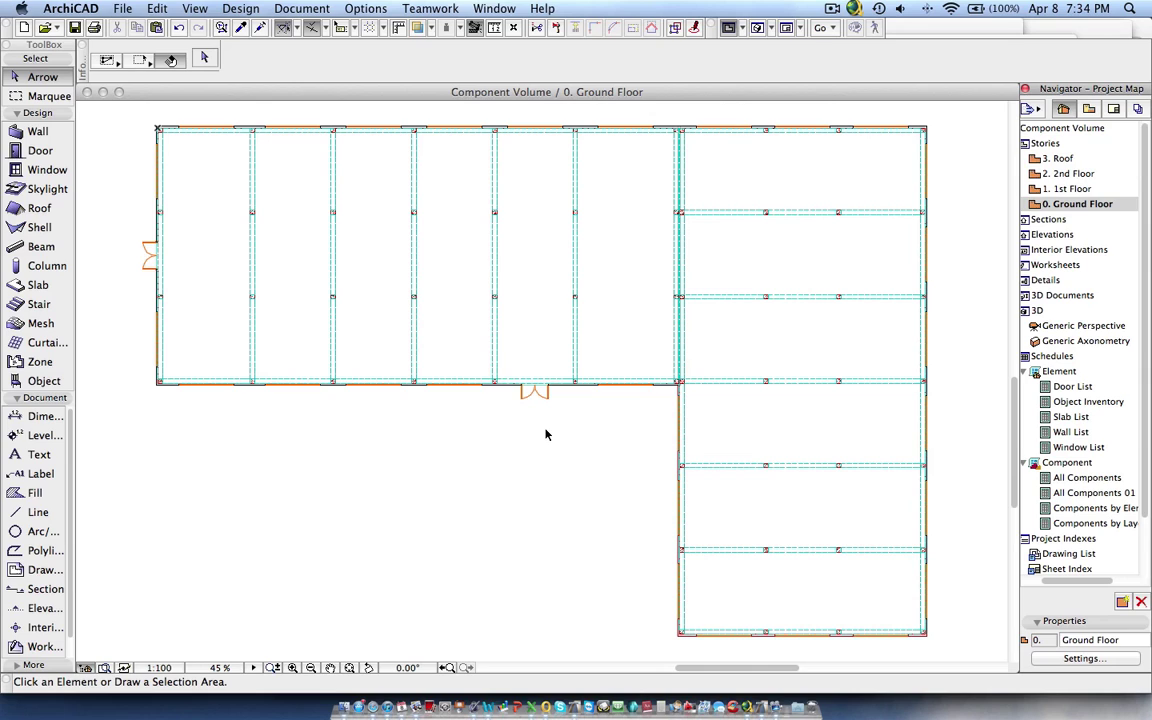
pyautogui.press('F3')
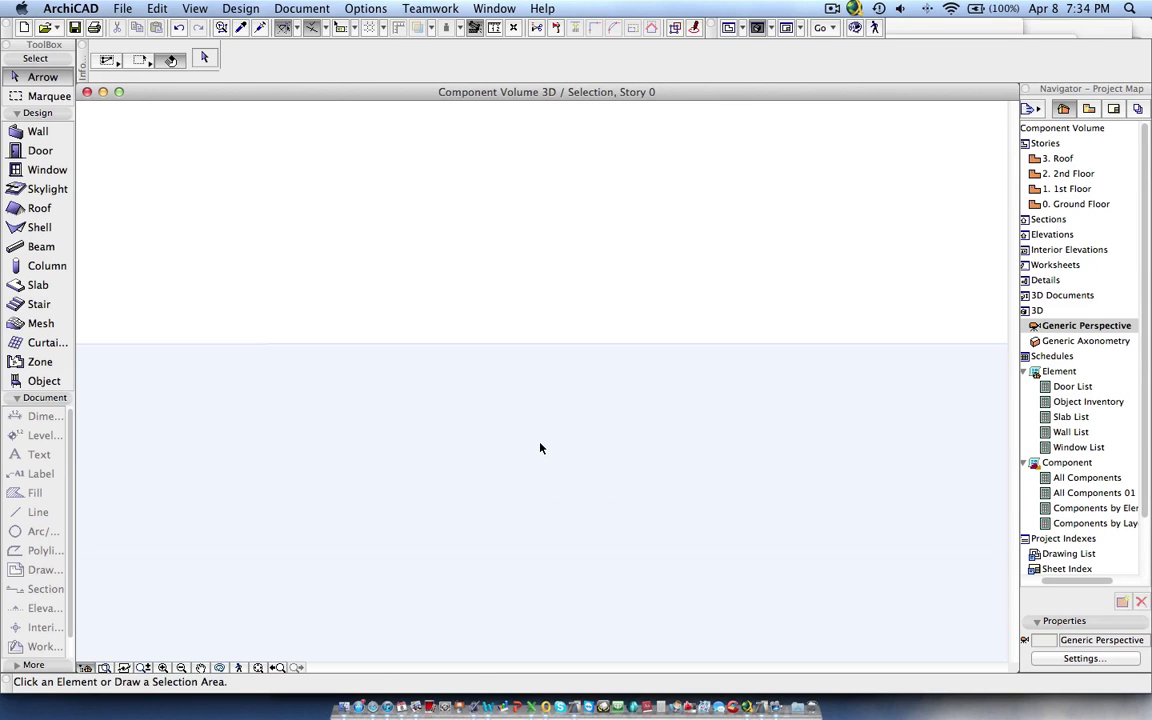
pyautogui.hotkey('ctrl', 'F5')
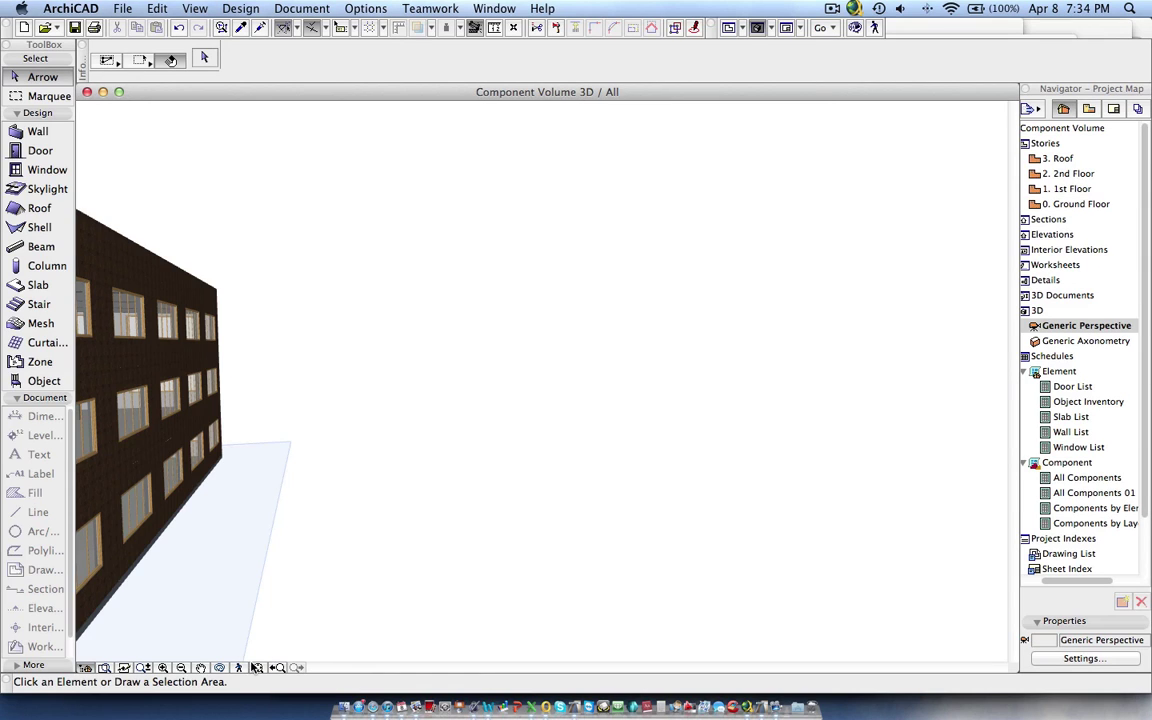
pyautogui.click(257, 668)
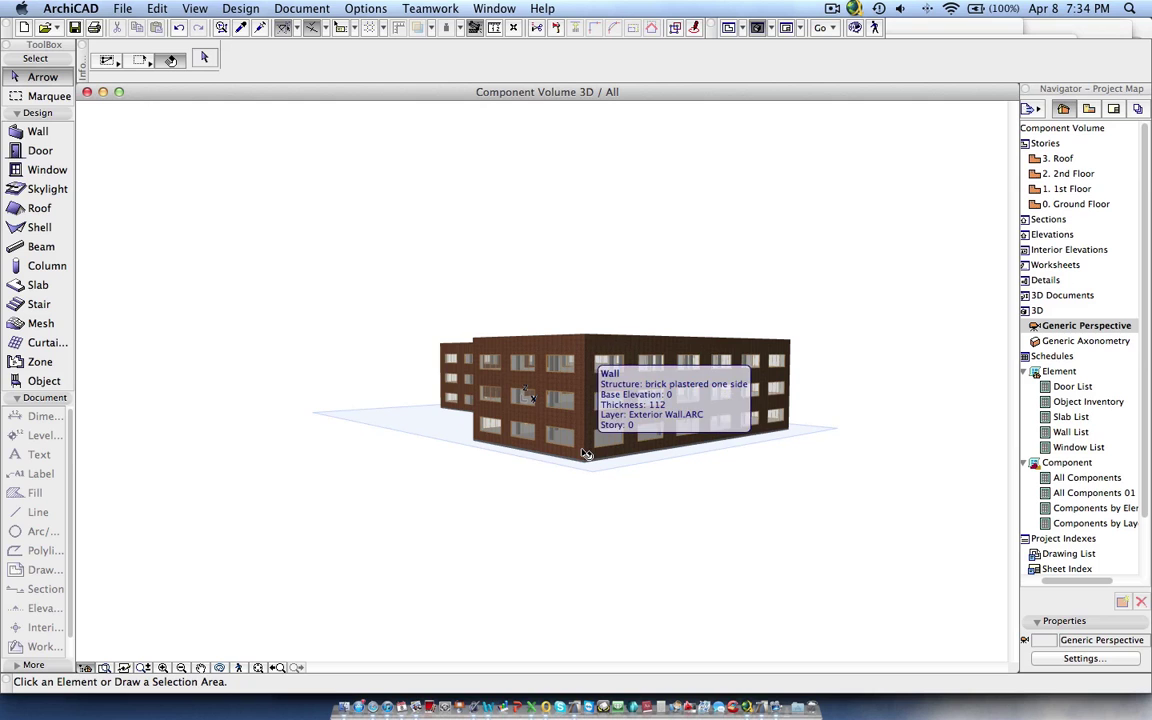
pyautogui.press('o')
pyautogui.moveTo(482, 418); pyautogui.dragTo(810, 496)
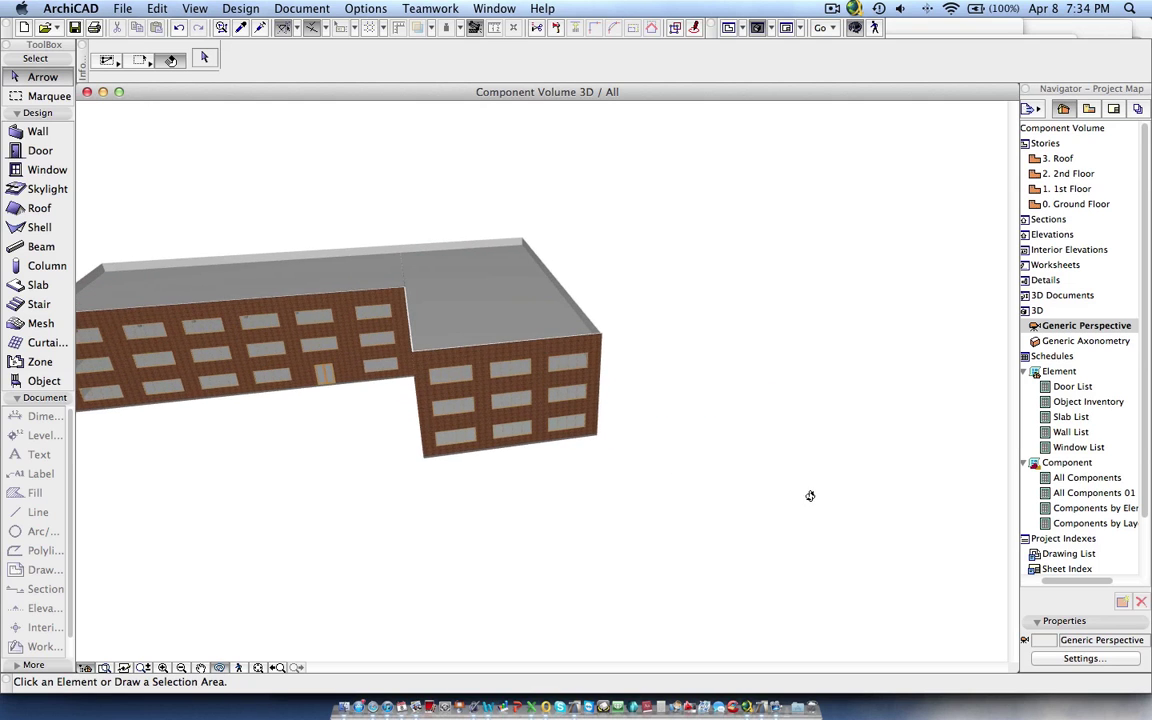
pyautogui.scroll(-3, 512, 428)
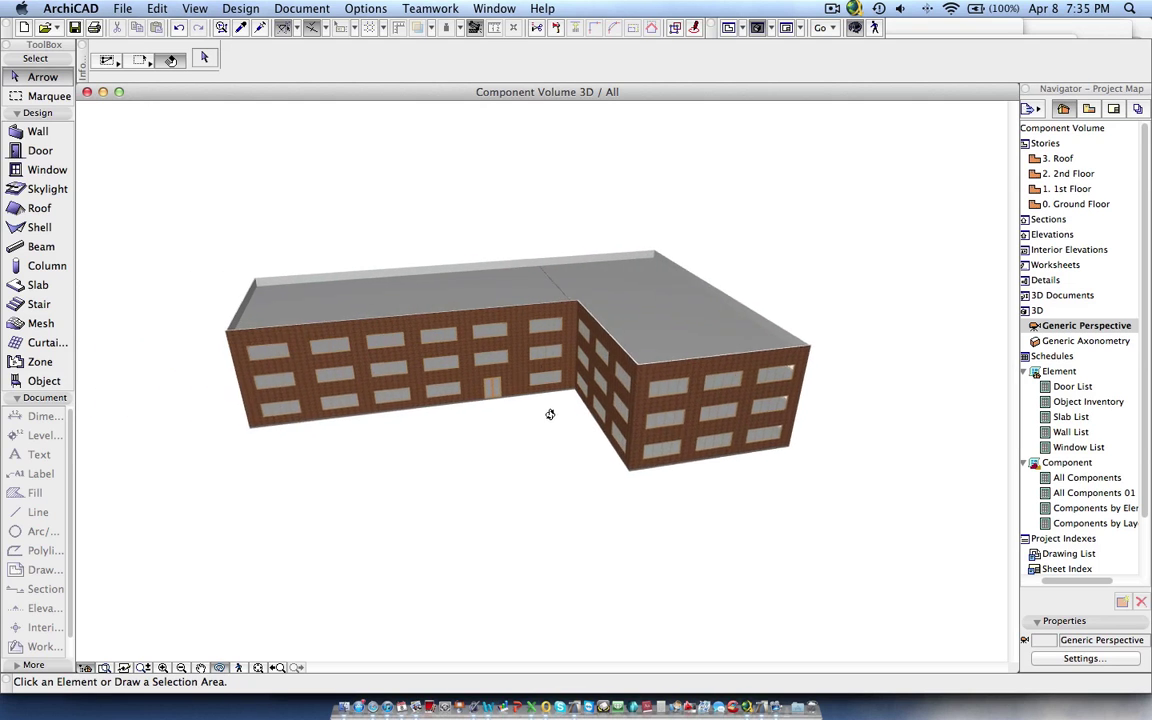
pyautogui.moveTo(548, 411); pyautogui.dragTo(333, 325)
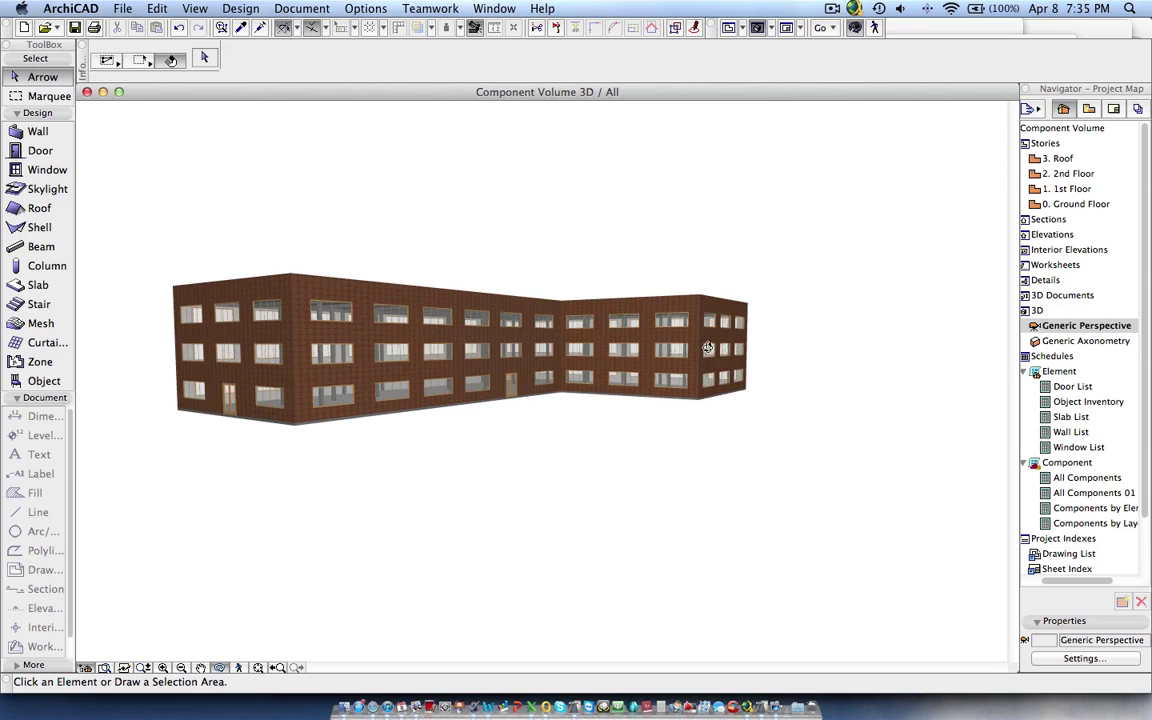
pyautogui.moveTo(380, 382); pyautogui.dragTo(366, 428)
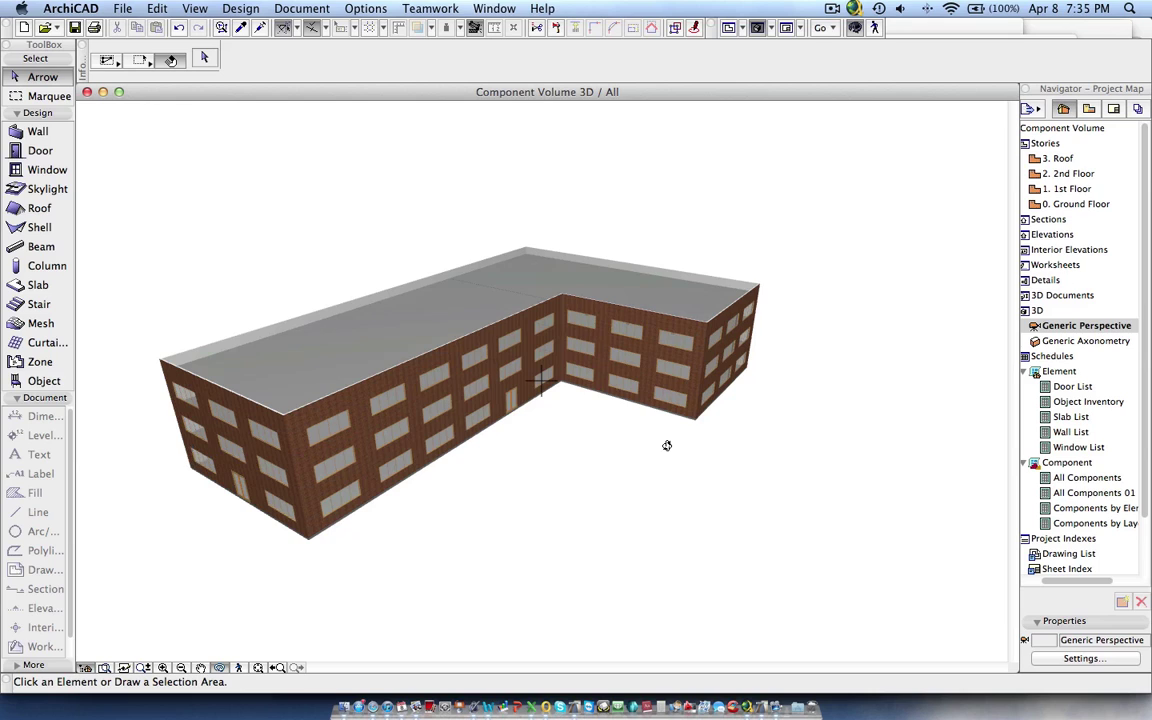
pyautogui.moveTo(667, 445); pyautogui.dragTo(558, 455)
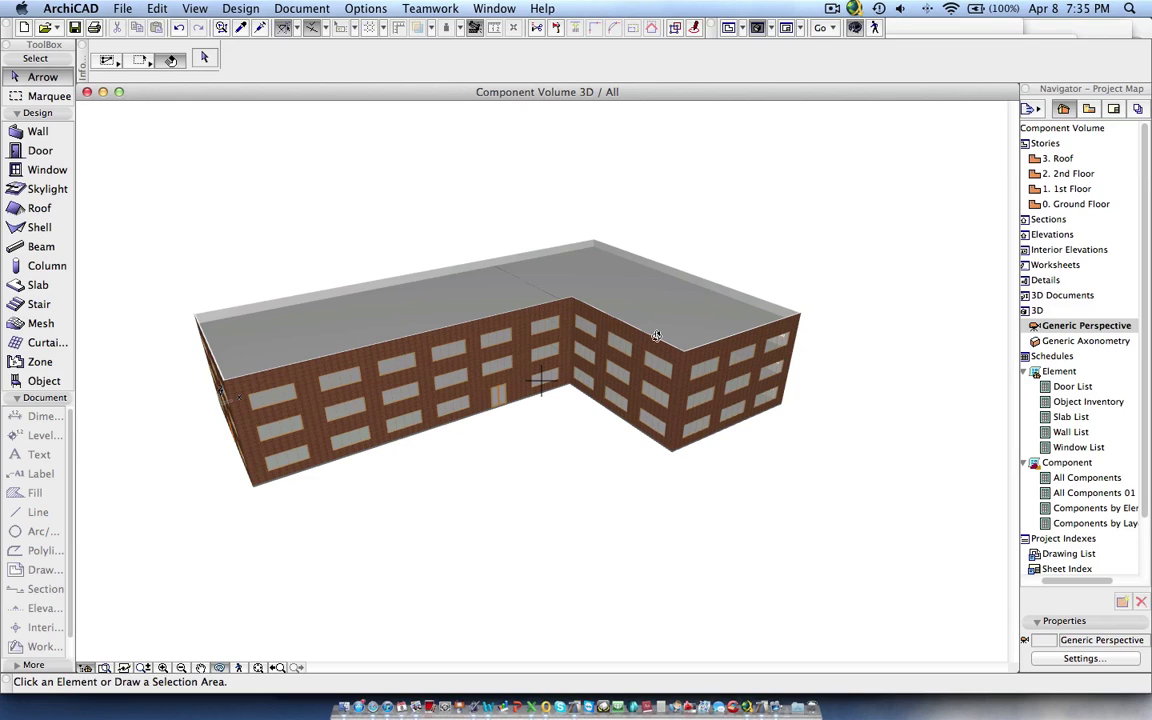
# - Open the All Components schedule and review the criteria and schedule fields in its scheme settings
pyautogui.doubleClick(1070, 479)
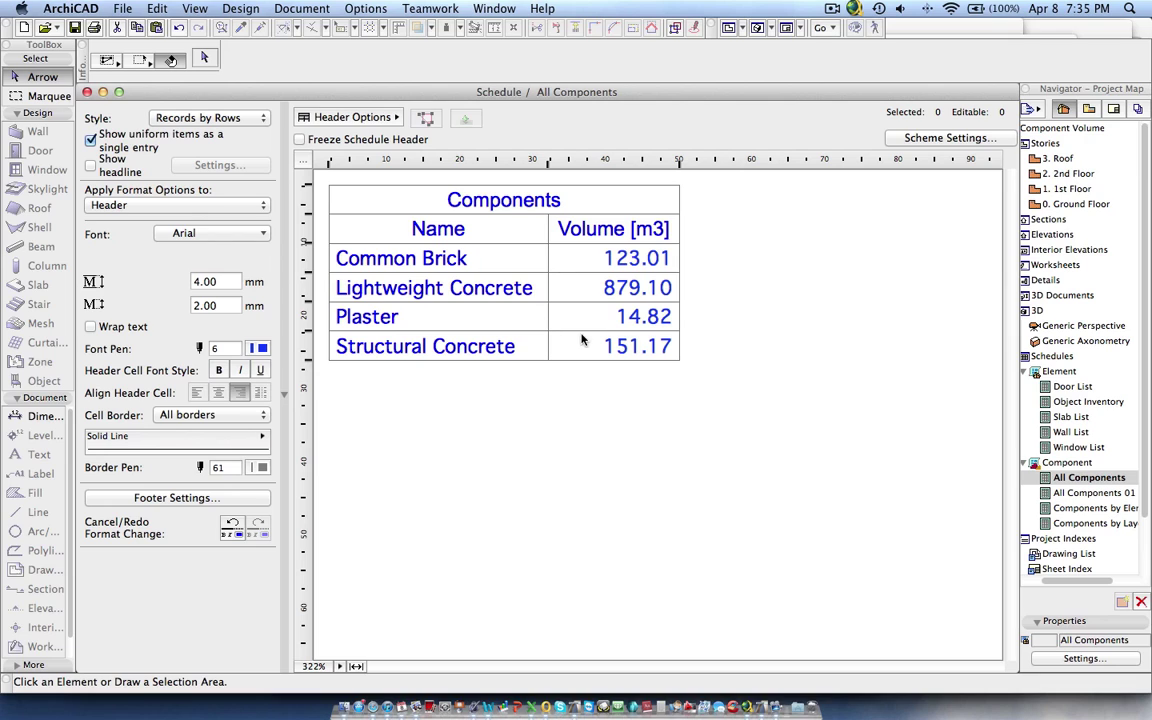
pyautogui.click(913, 145)
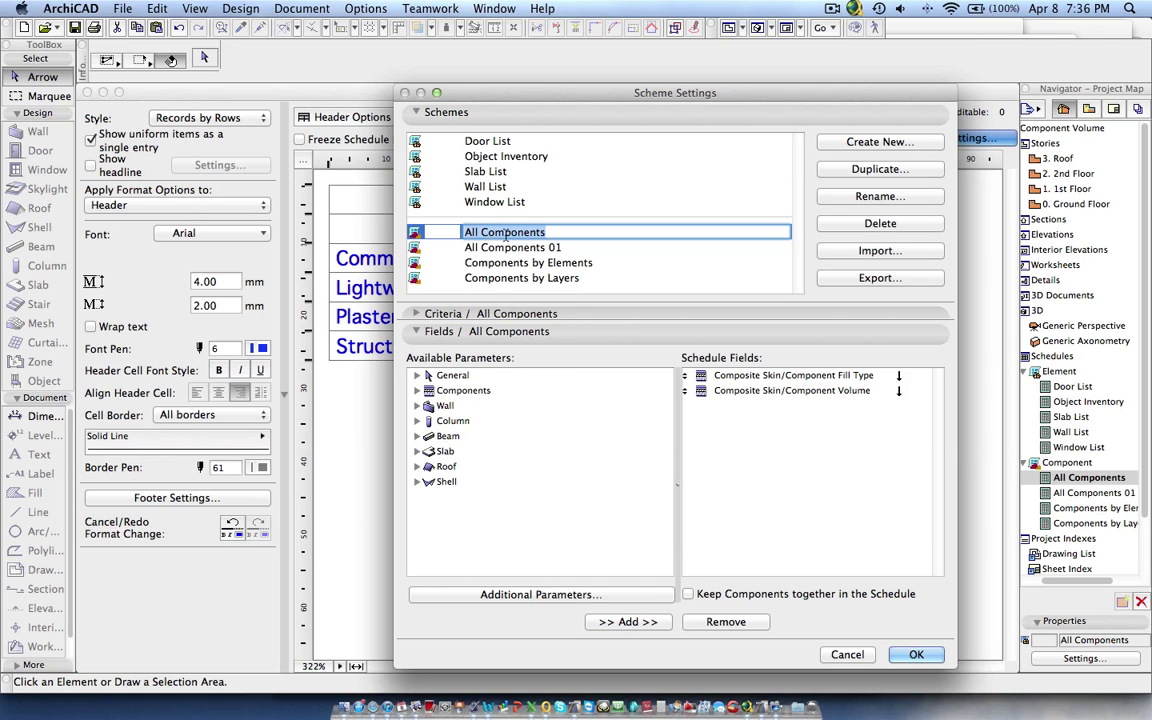
pyautogui.click(468, 328)
pyautogui.click(469, 314)
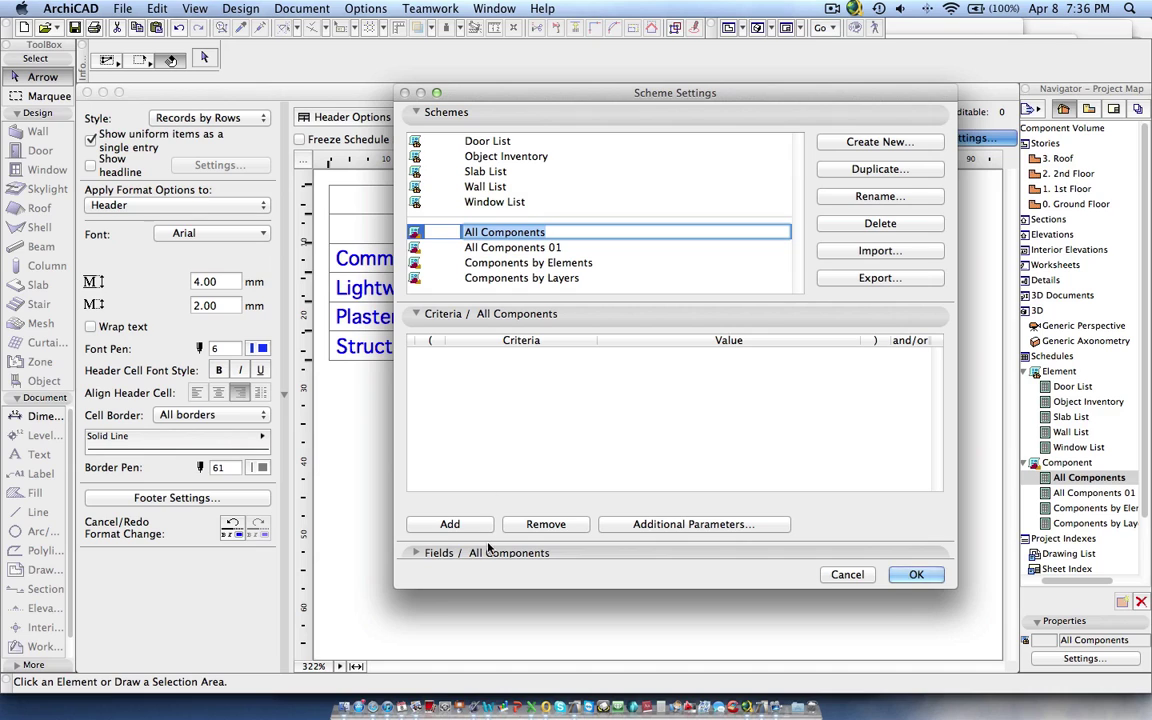
pyautogui.moveTo(470, 588); pyautogui.dragTo(491, 536)
pyautogui.click(472, 504)
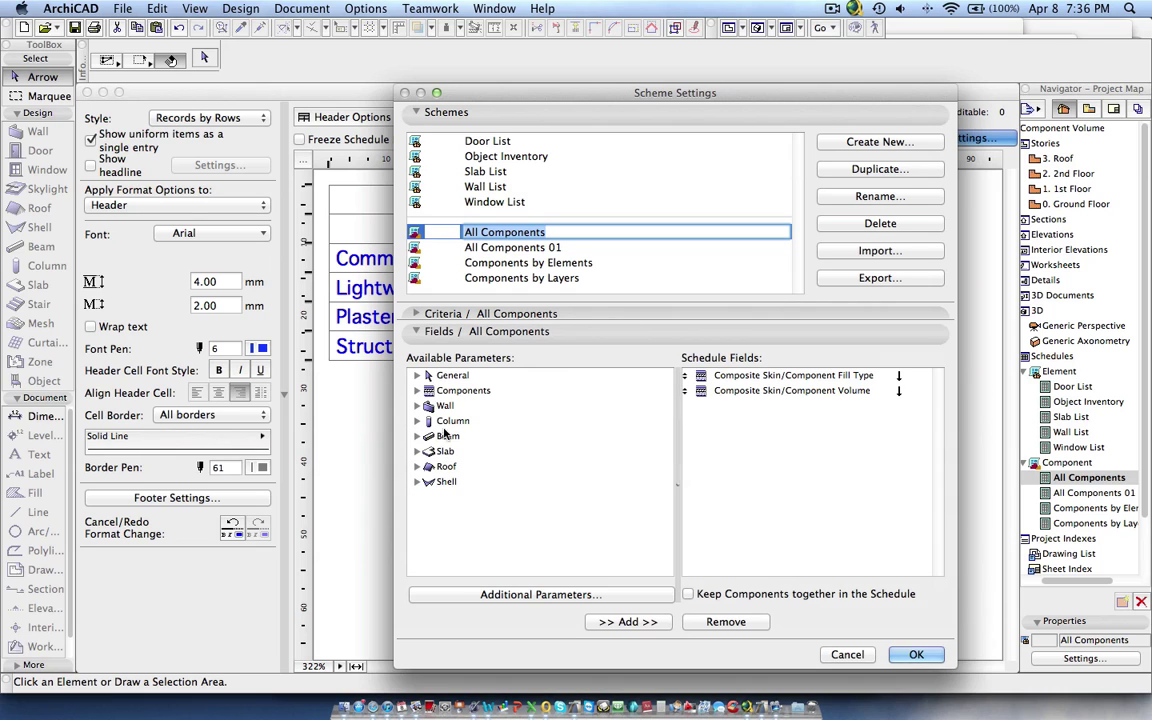
pyautogui.click(815, 405)
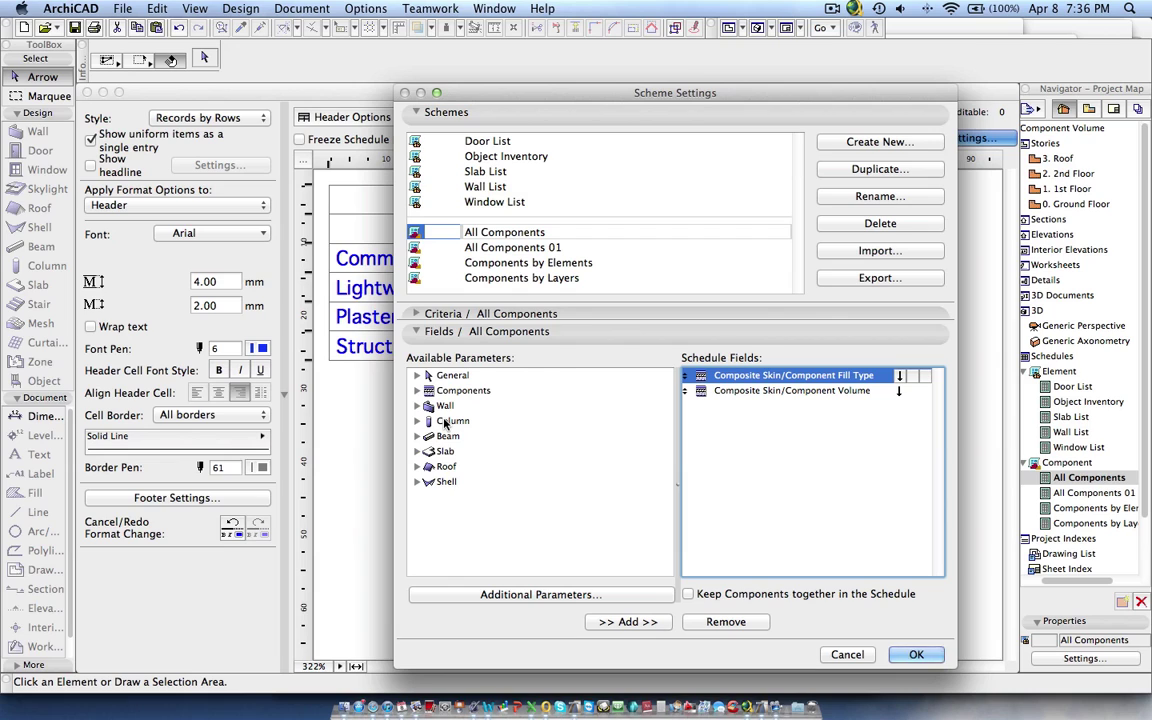
# - Select the All Components 01 scheme and review its criteria and available parameter groups
pyautogui.click(589, 248)
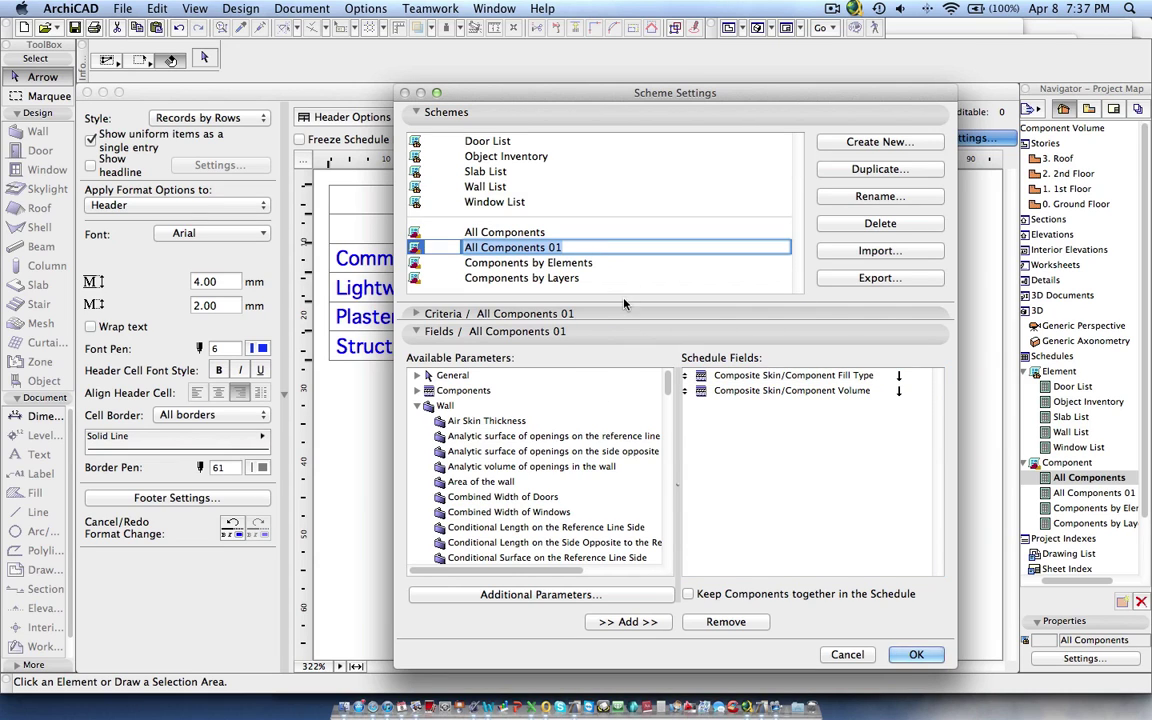
pyautogui.click(506, 314)
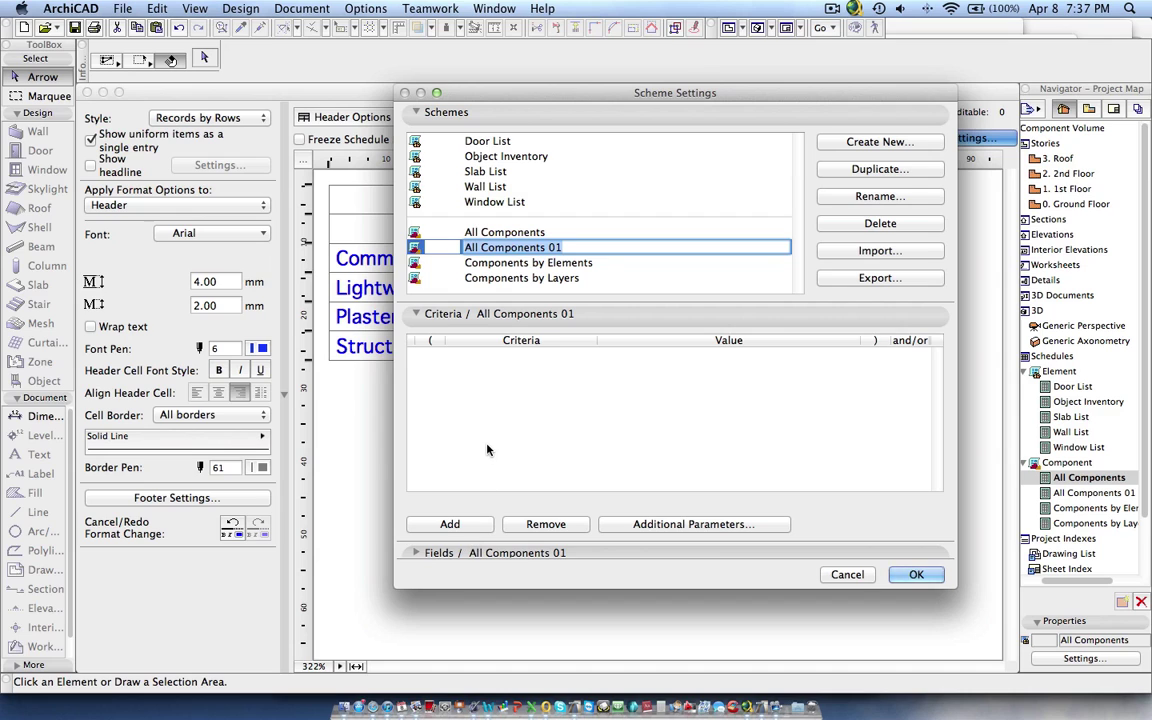
pyautogui.click(437, 400)
pyautogui.click(466, 555)
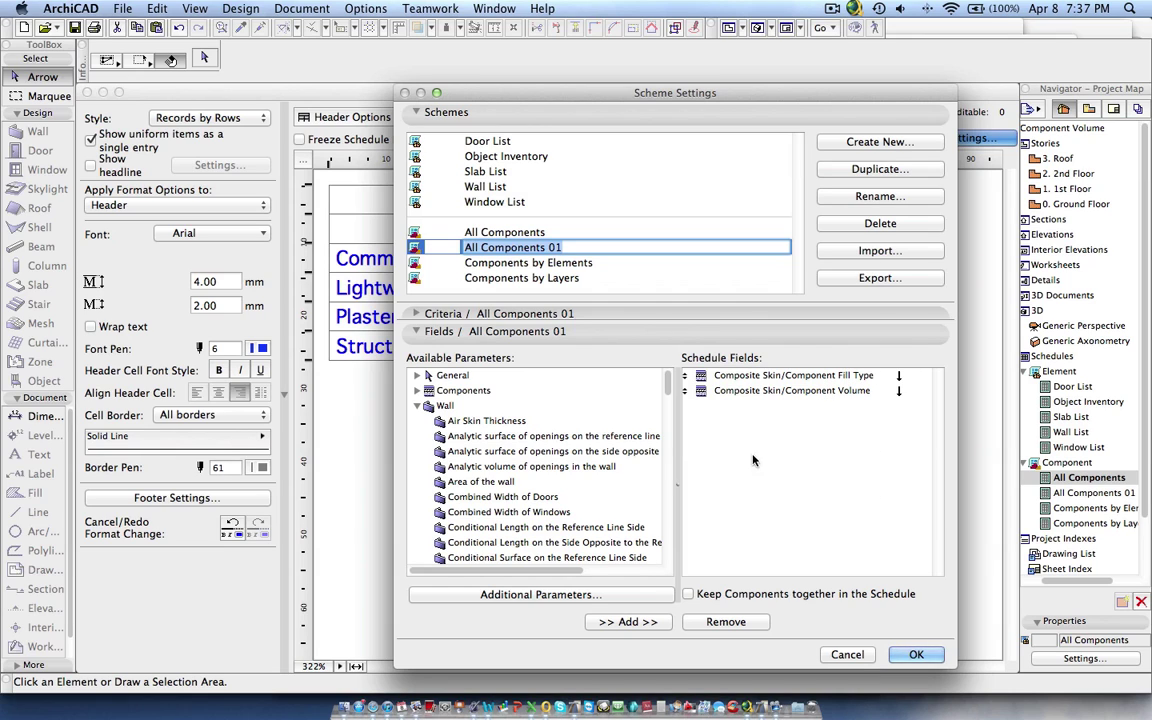
pyautogui.click(417, 406)
pyautogui.click(418, 466)
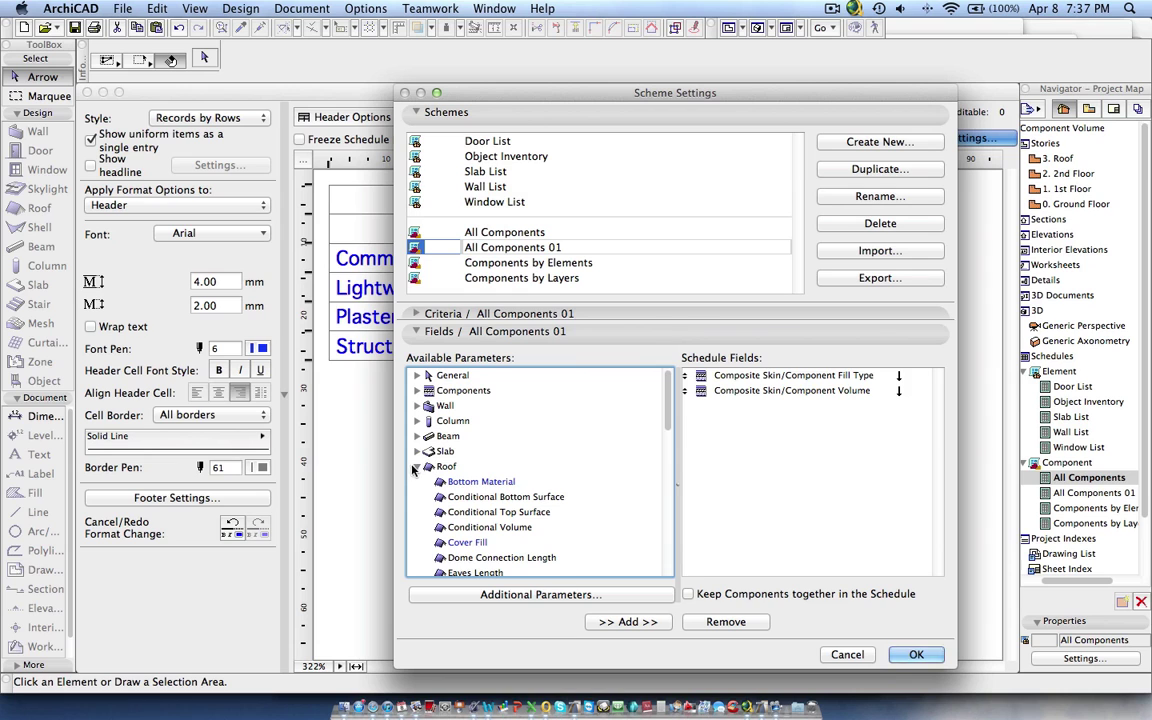
pyautogui.click(420, 466)
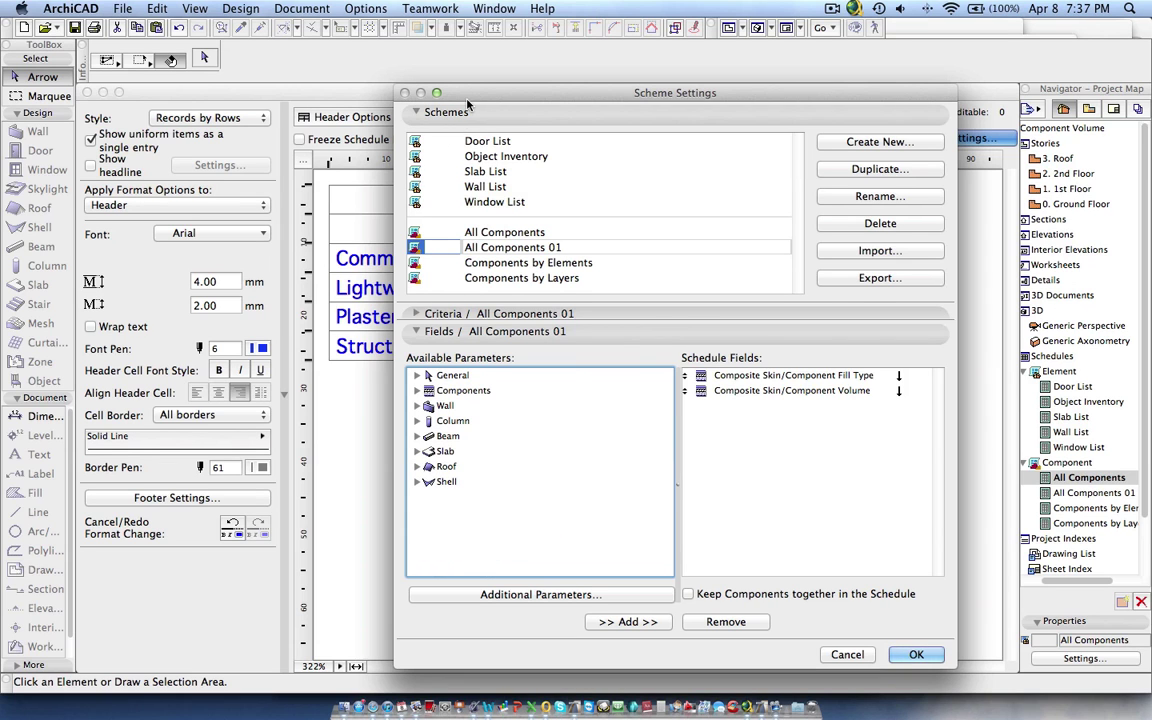
pyautogui.moveTo(499, 93); pyautogui.dragTo(718, 78)
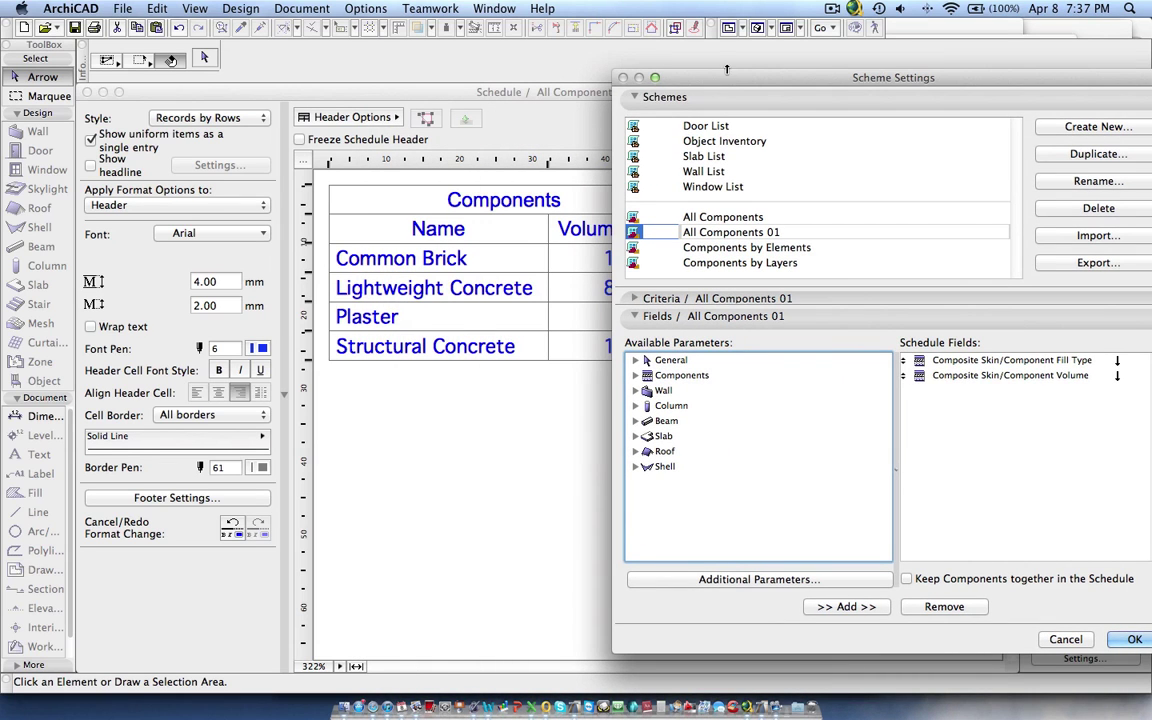
pyautogui.moveTo(646, 76); pyautogui.dragTo(406, 307)
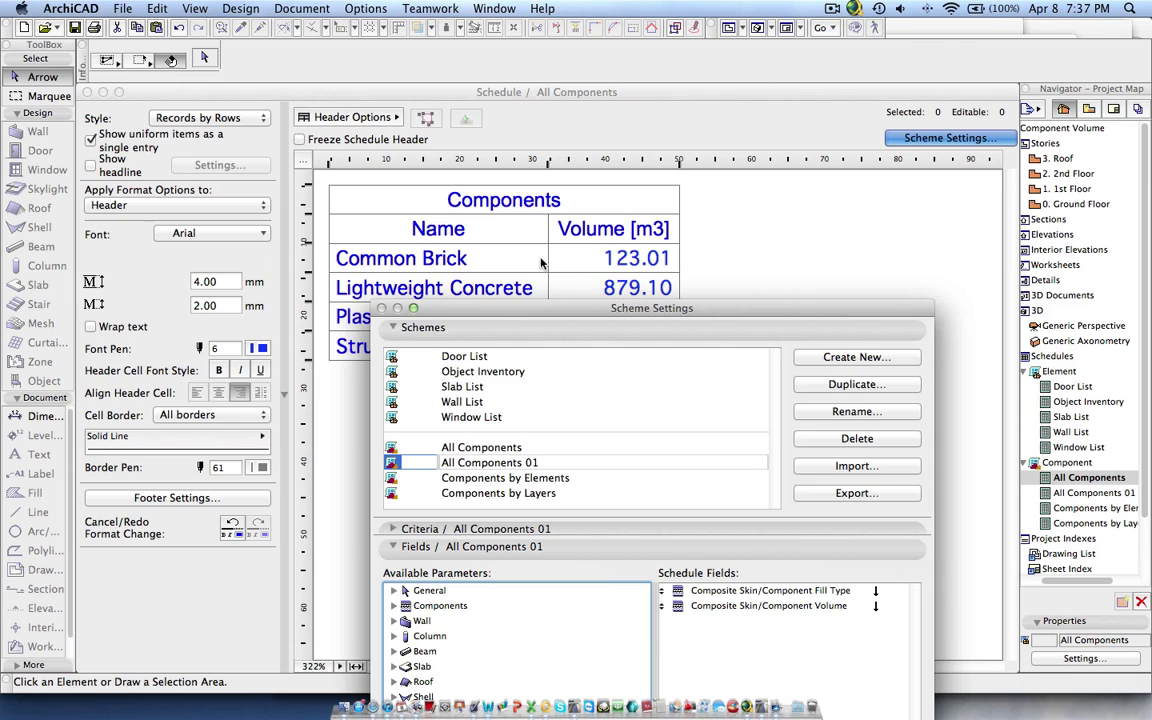
pyautogui.moveTo(549, 316); pyautogui.dragTo(511, 36)
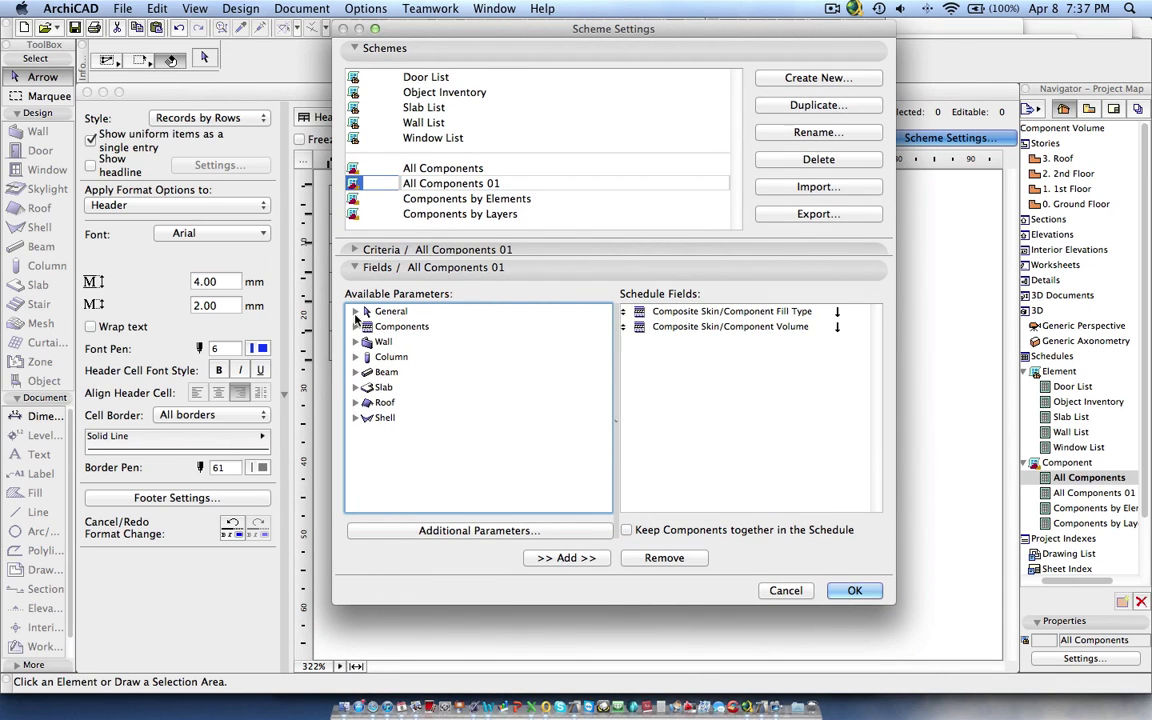
# - Add the general Type parameter to the All Components 01 schedule, placed between Component Fill Type and Component Volume, and apply the scheme
pyautogui.click(355, 312)
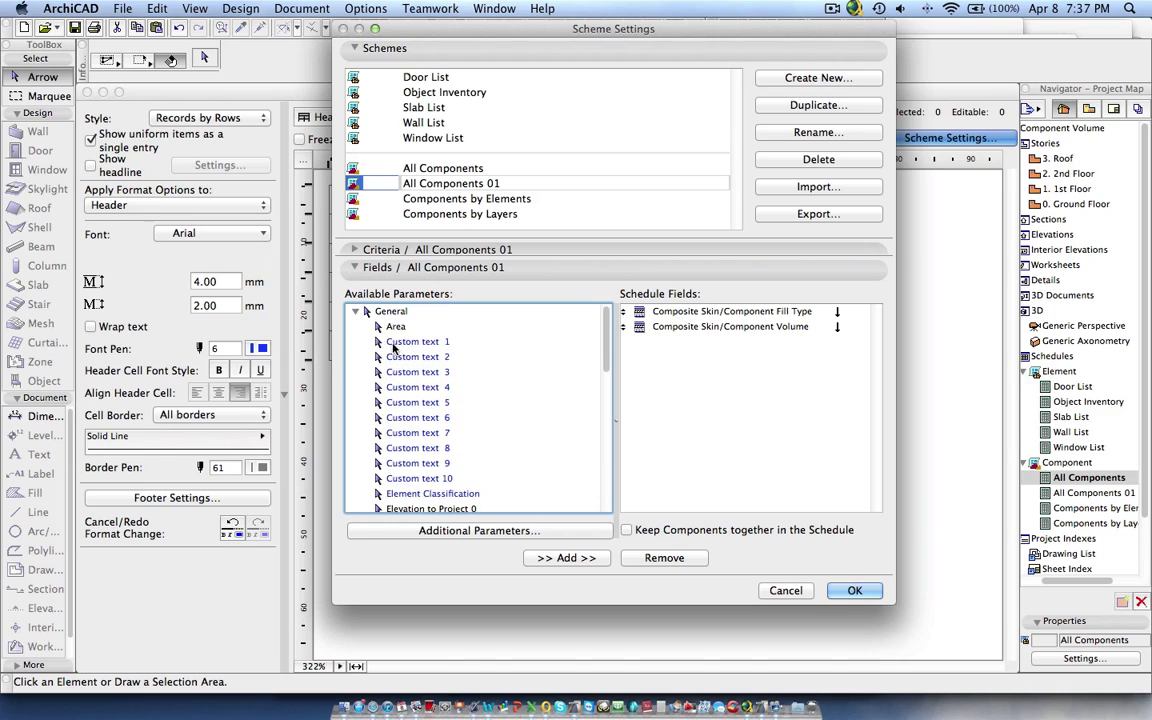
pyautogui.scroll(-3, 474, 417)
pyautogui.scroll(-2, 460, 420)
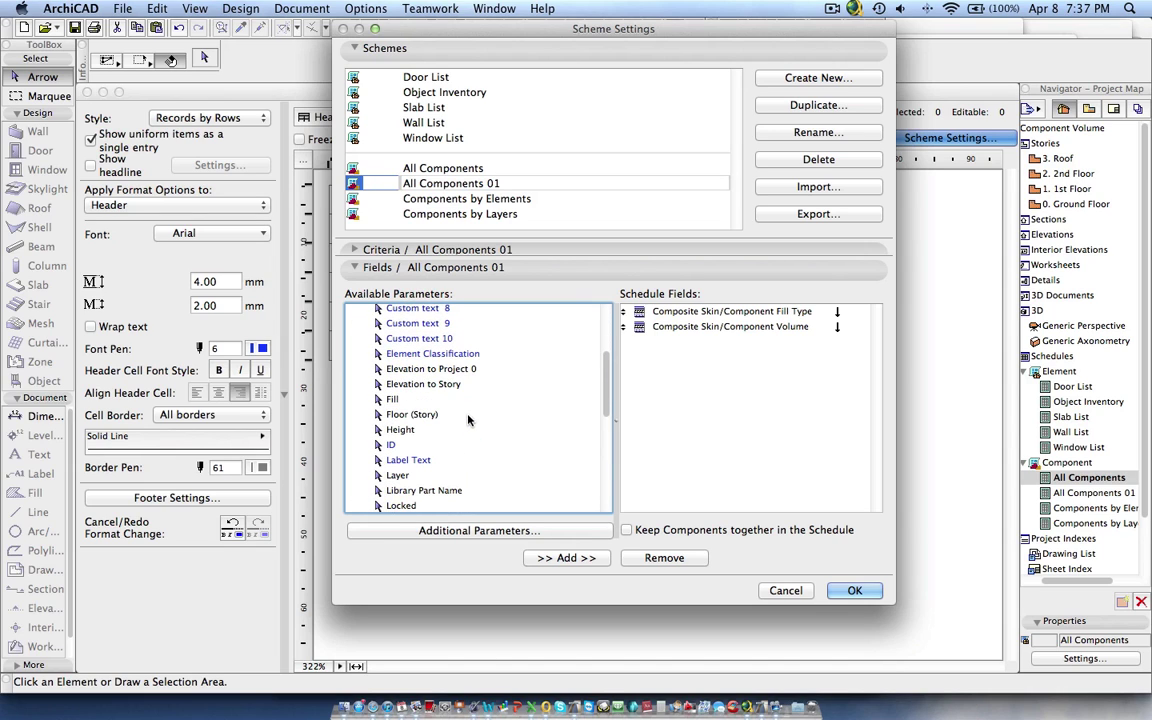
pyautogui.scroll(-2, 400, 470)
pyautogui.scroll(-5, 402, 485)
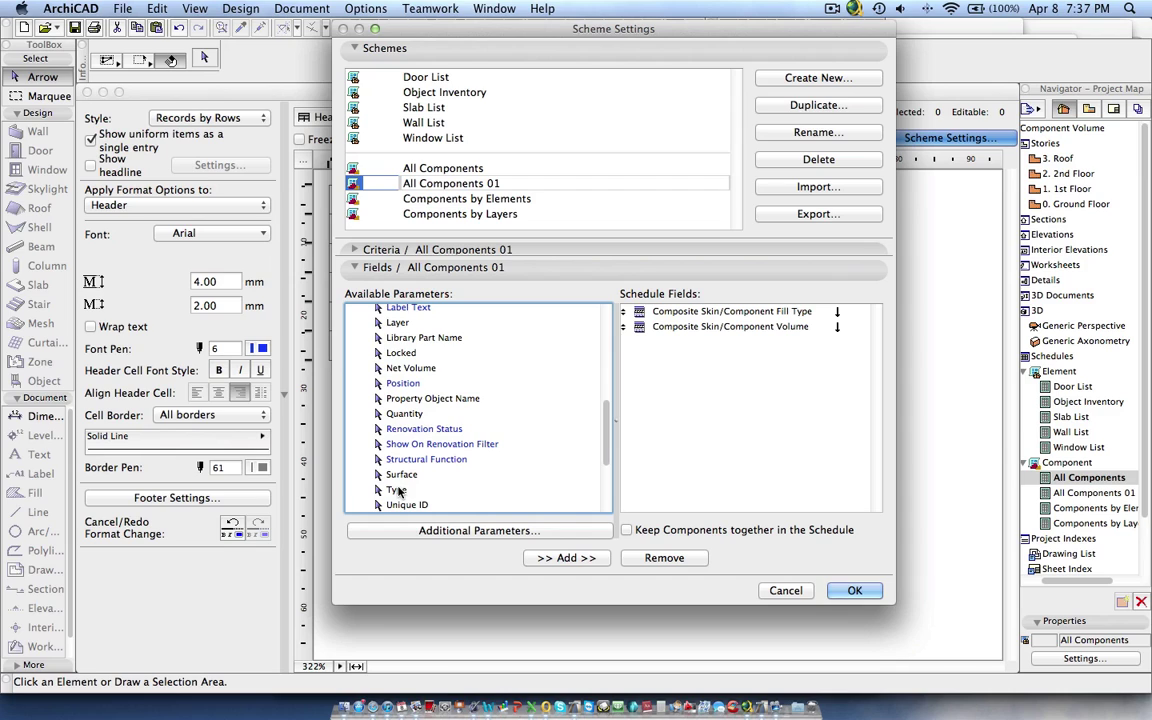
pyautogui.doubleClick(398, 490)
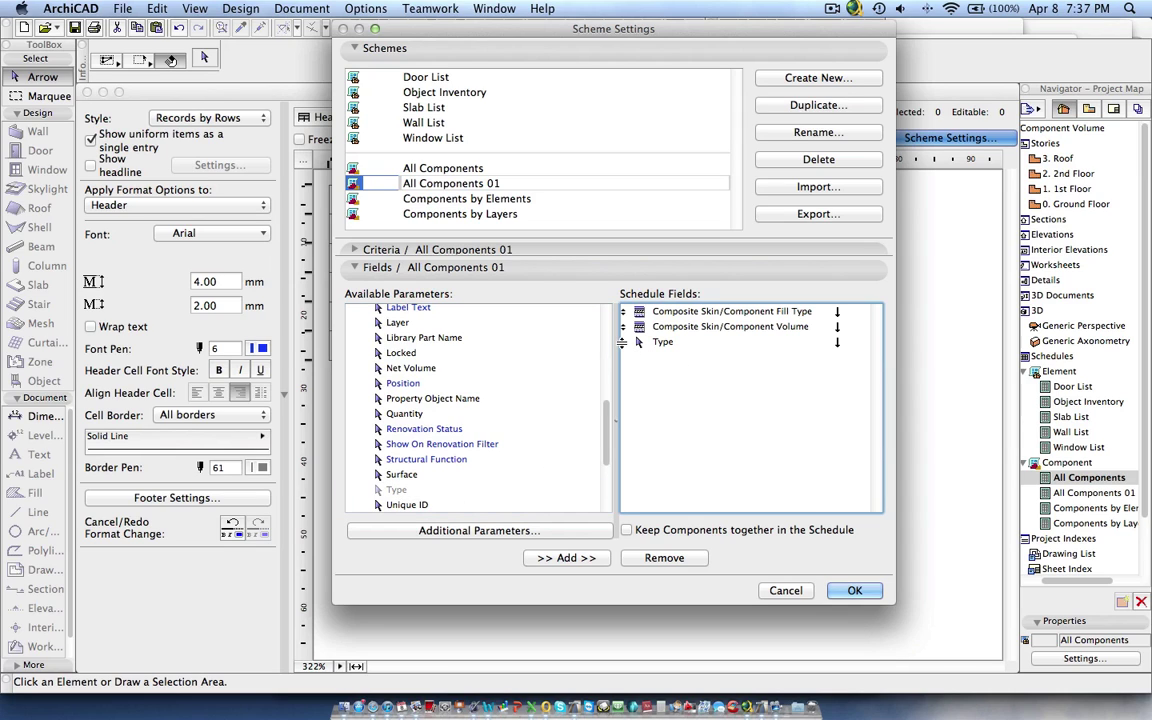
pyautogui.moveTo(622, 342); pyautogui.dragTo(622, 322)
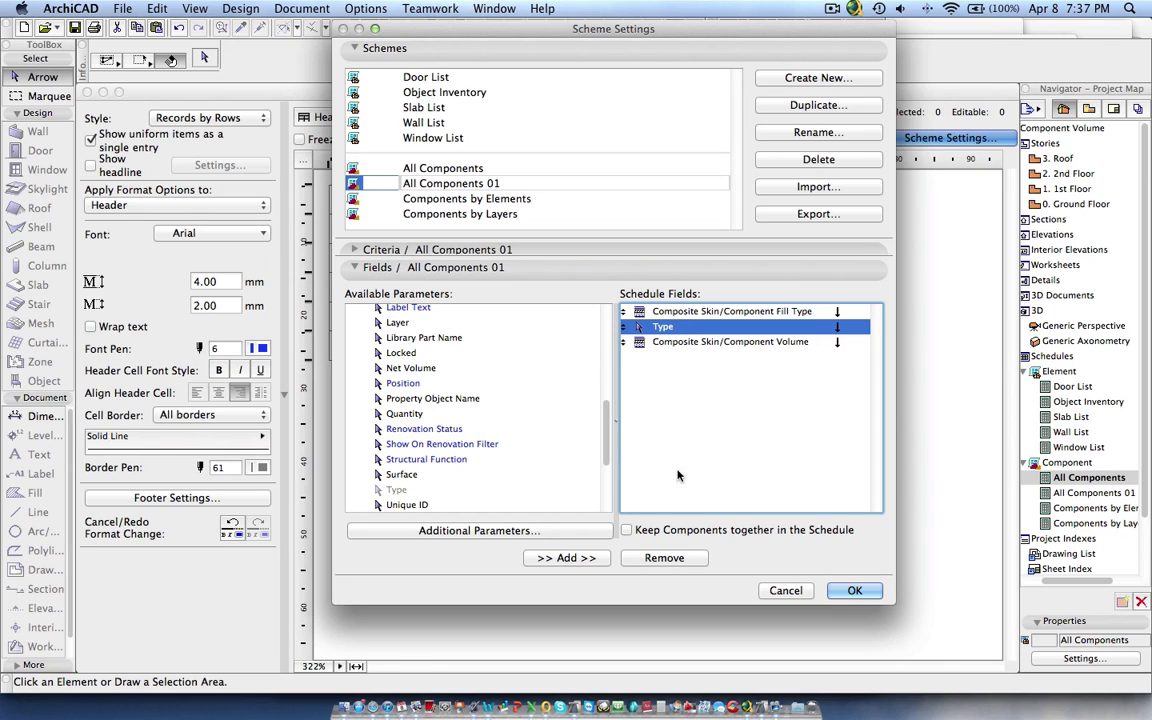
pyautogui.moveTo(609, 436); pyautogui.dragTo(609, 479)
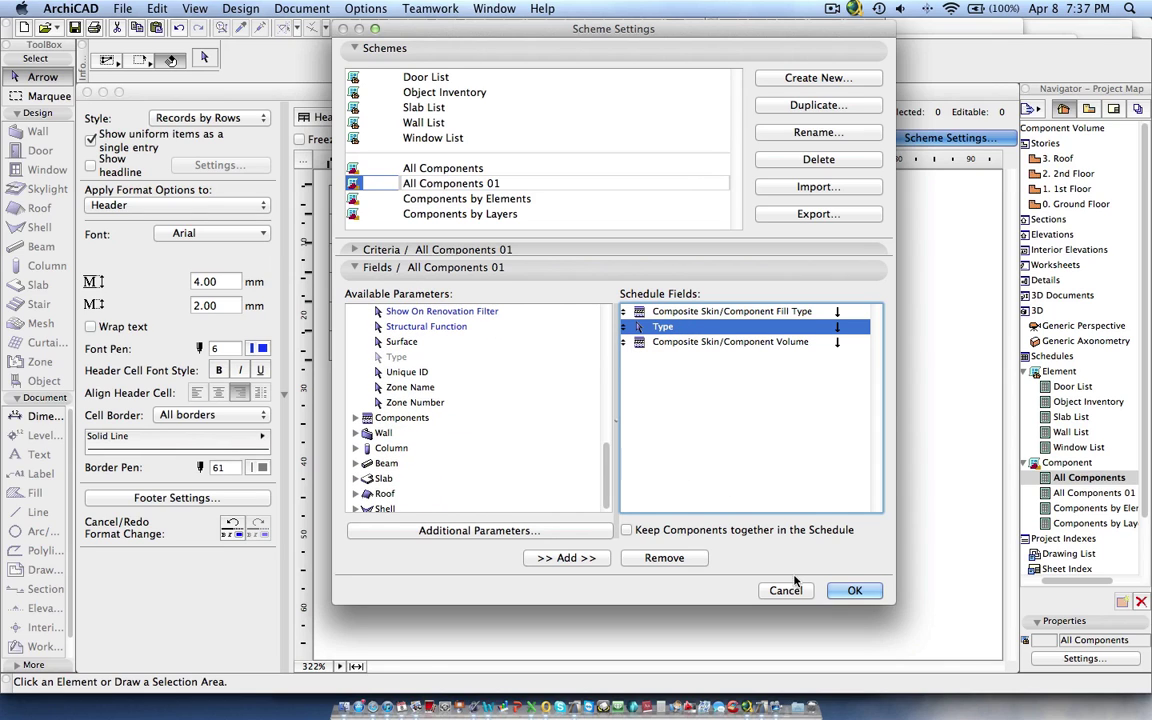
pyautogui.click(855, 591)
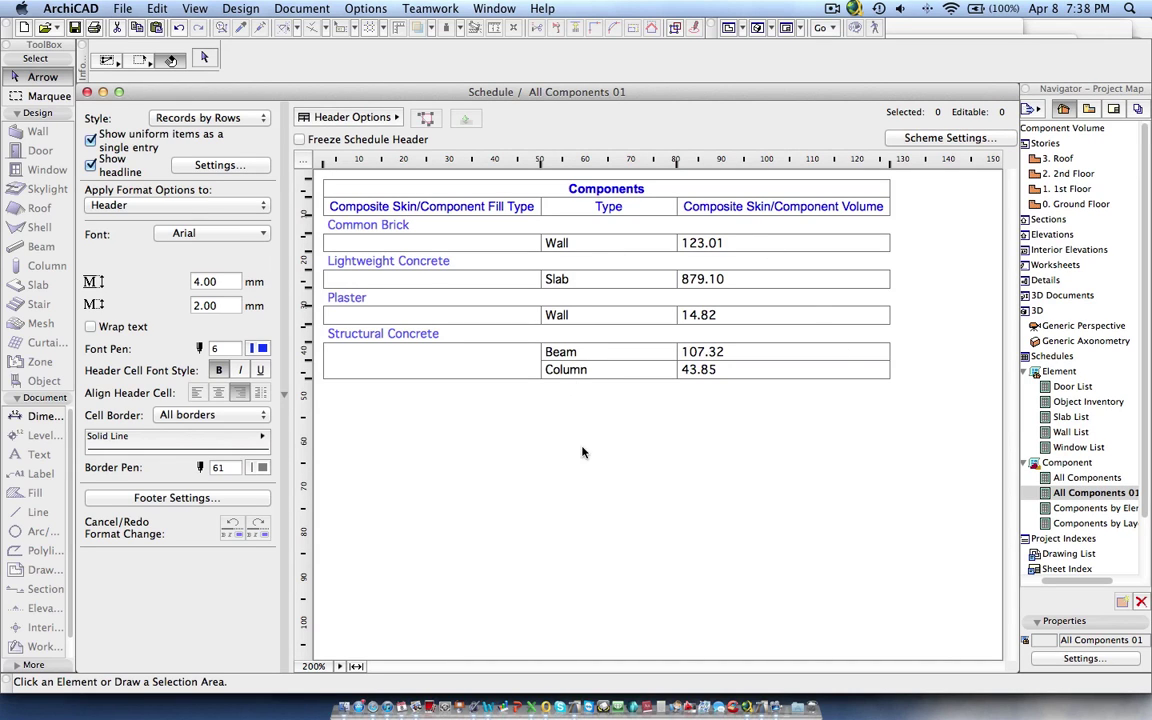
# - Examine the material headlines and the element types listed beneath them in the All Components 01 schedule
pyautogui.click(395, 227)
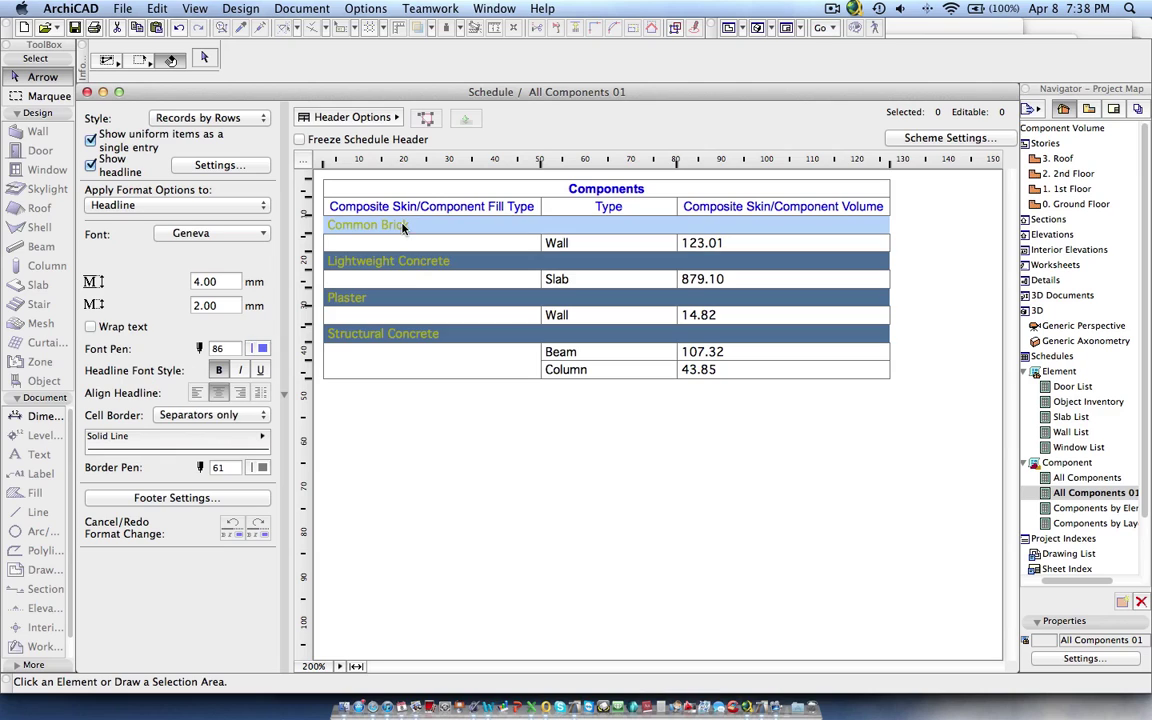
pyautogui.click(578, 247)
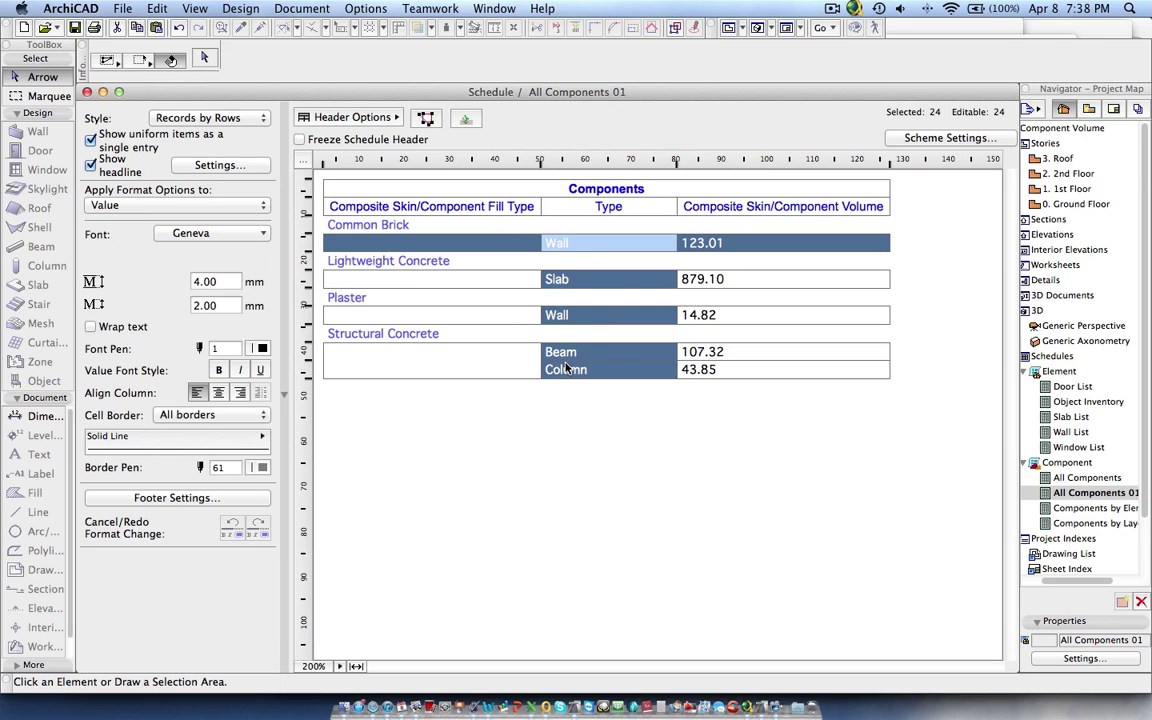
pyautogui.click(568, 433)
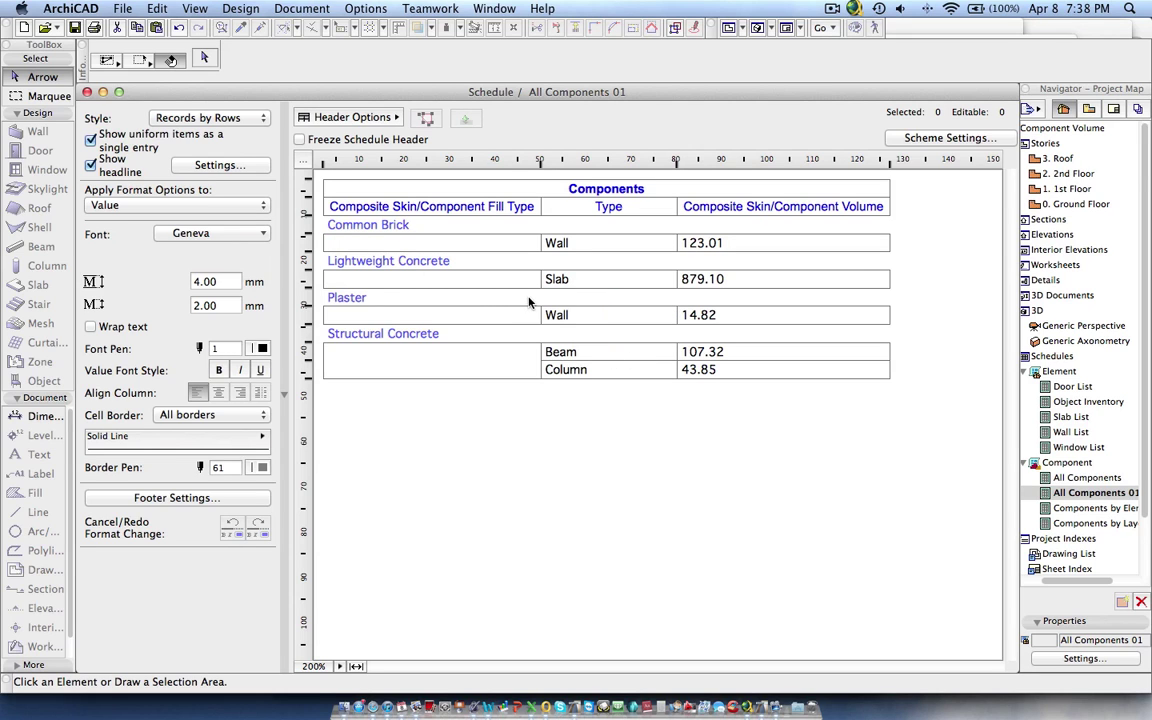
# - Close the schedule and select the exterior wall at the lower-left corner of the building on the ground floor plan
pyautogui.press('super+w')
pyautogui.scroll(10, 134, 393)
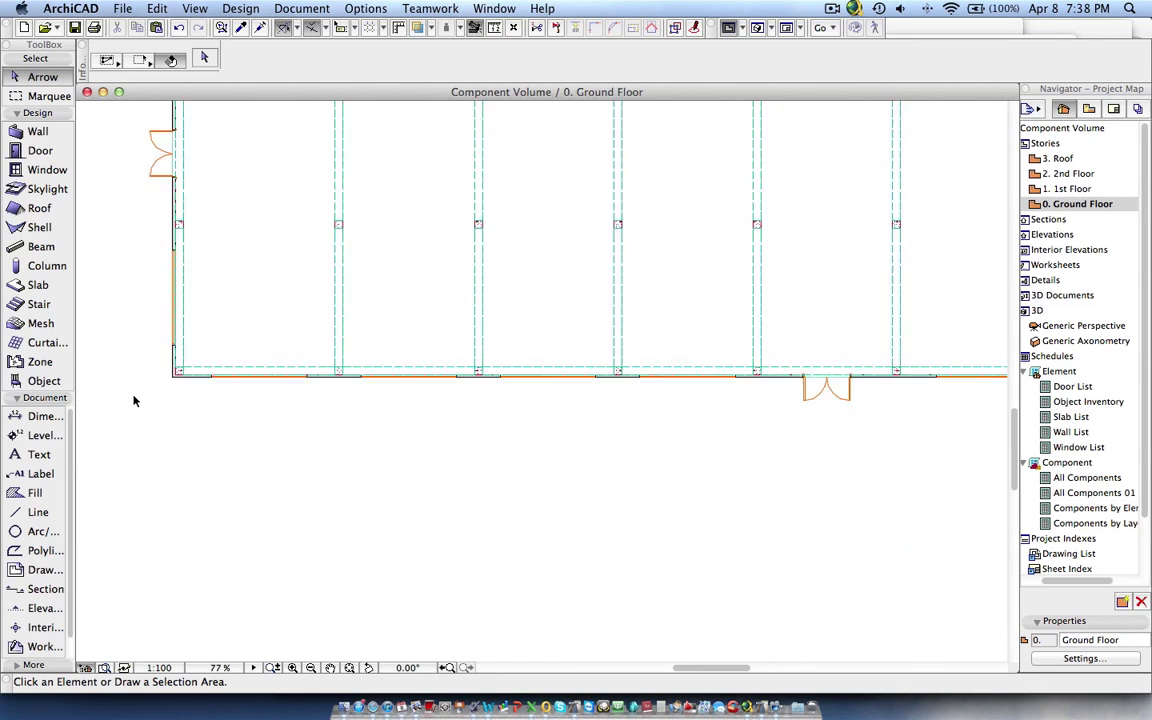
pyautogui.scroll(5, 246, 361)
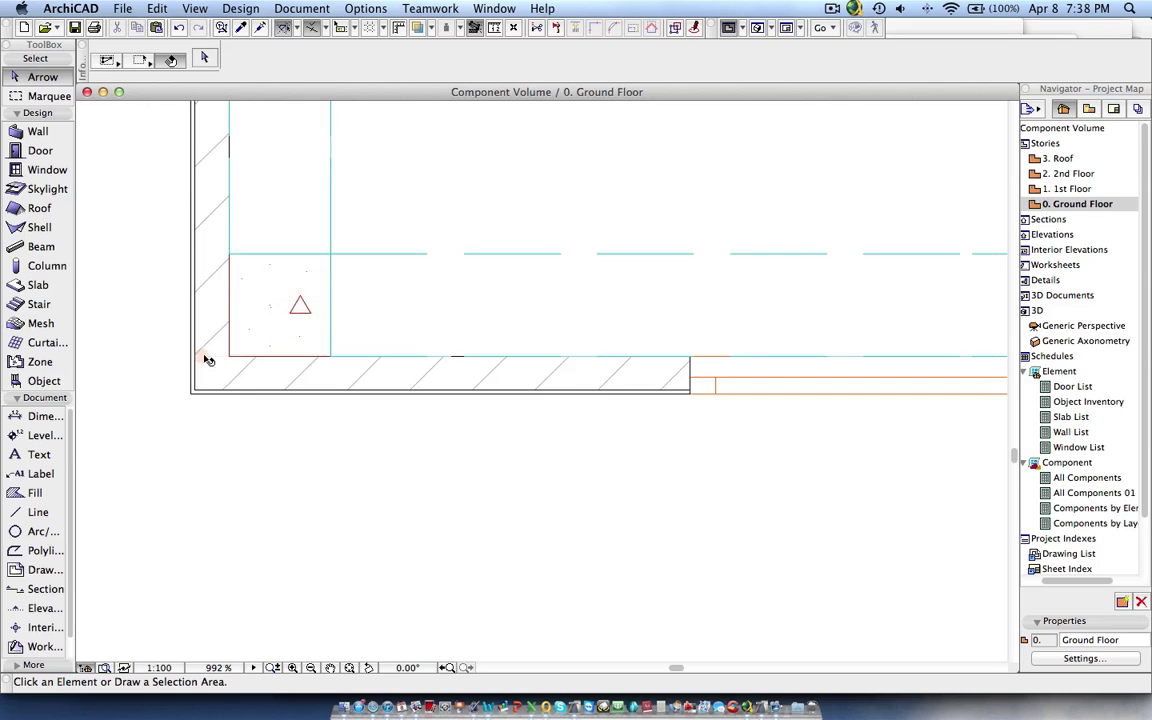
pyautogui.click(316, 388)
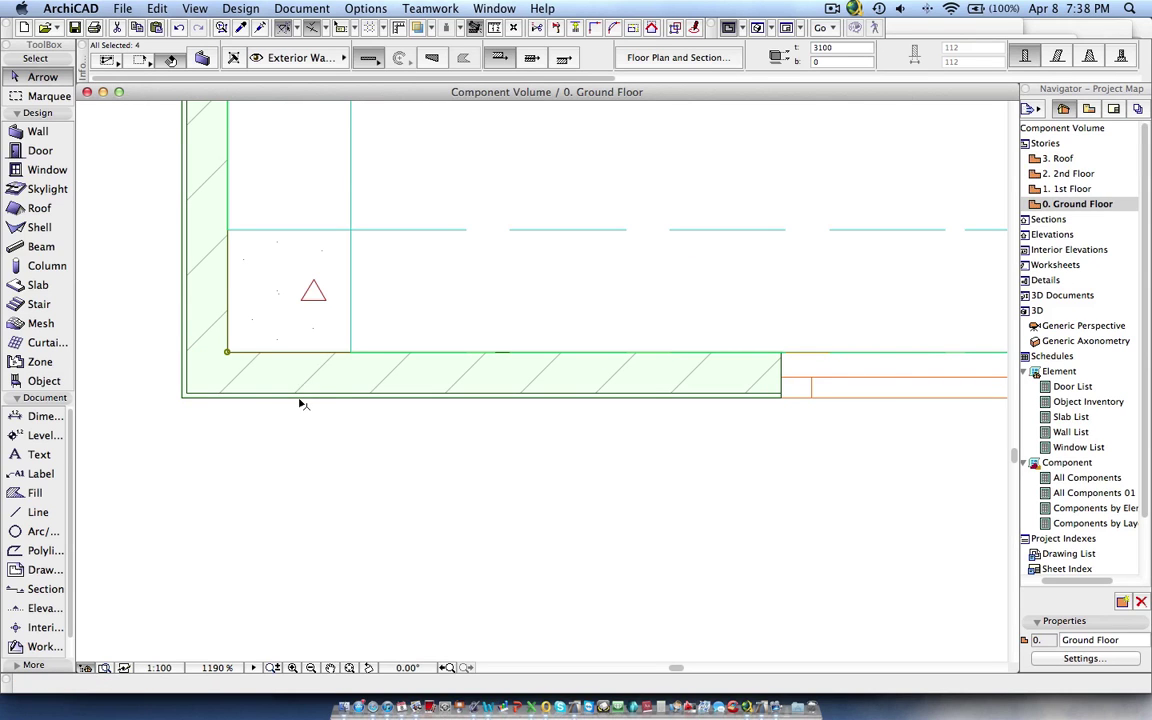
# - Add the general Floor (Story) parameter to the All Components 01 scheme, placed between Component Fill Type and Type
pyautogui.scroll(-9, 305, 418)
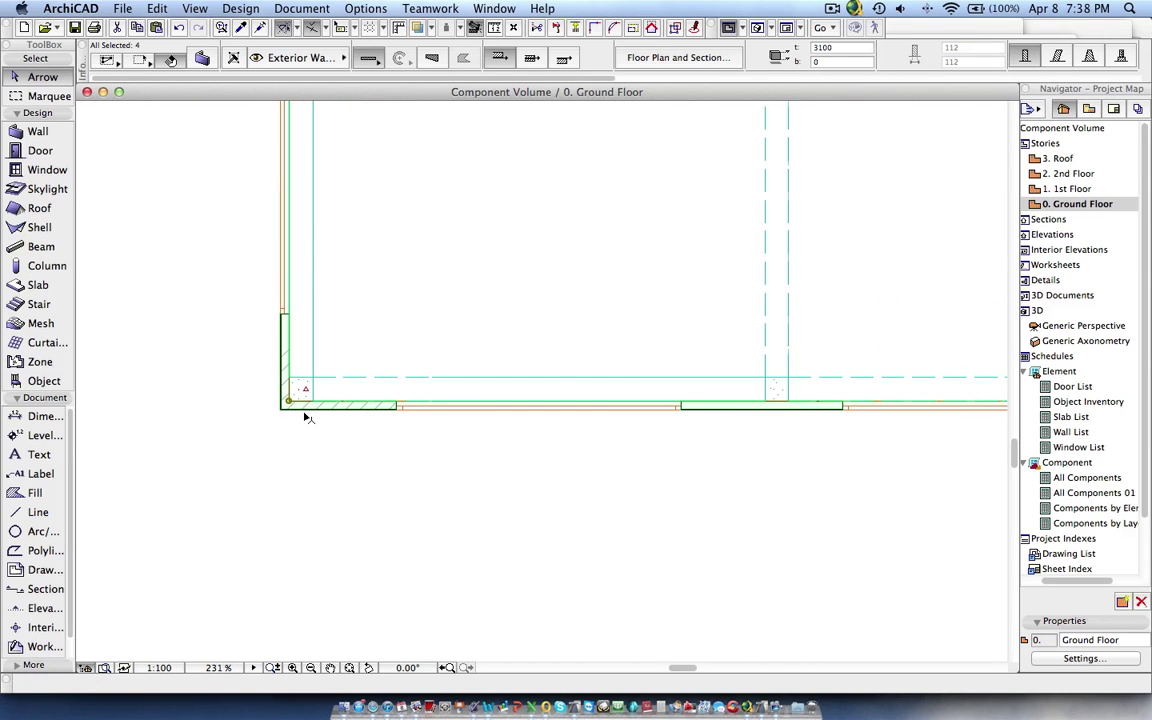
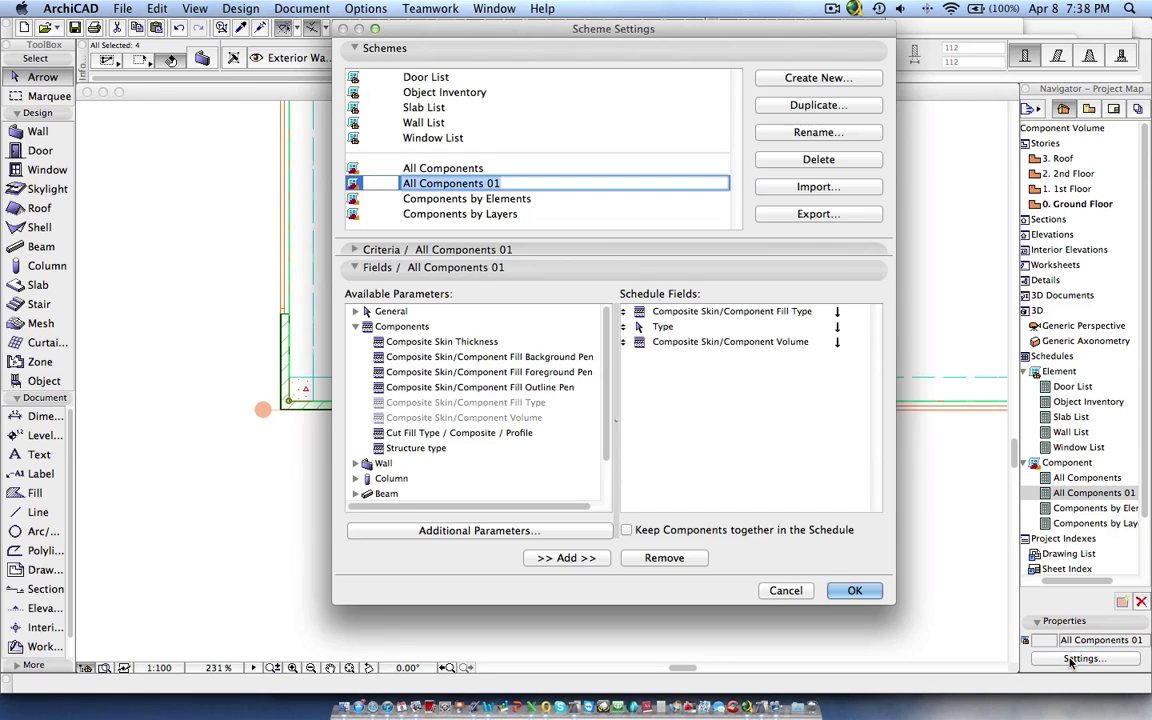
pyautogui.click(845, 328)
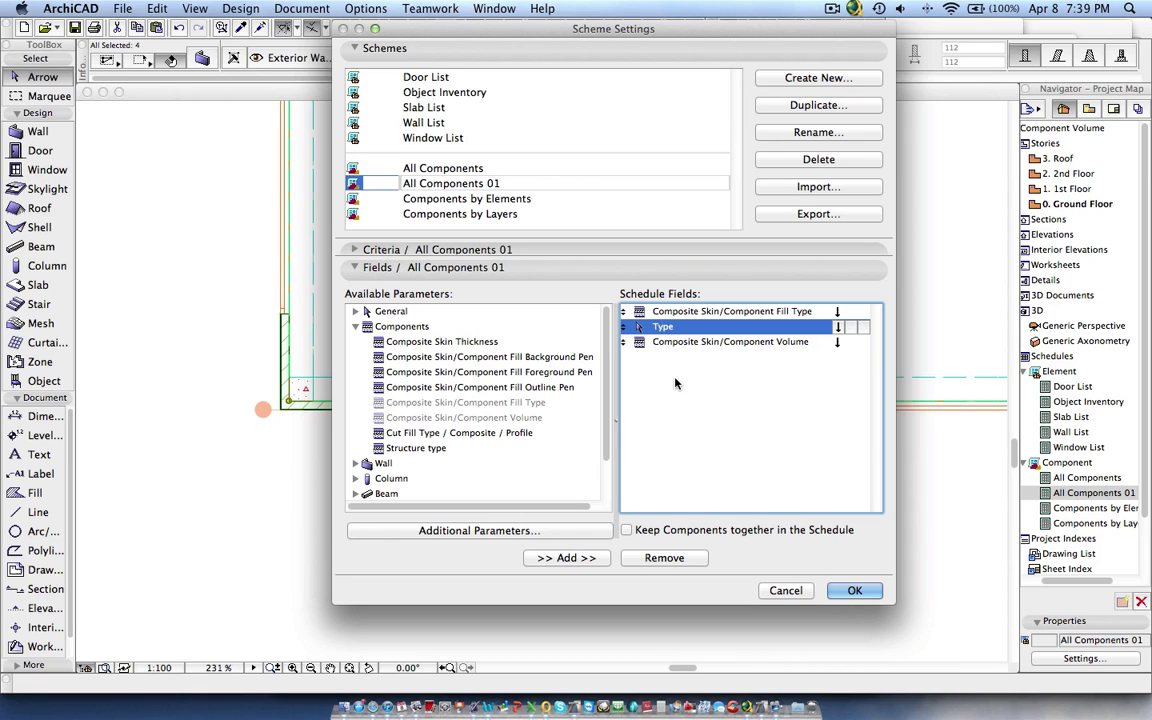
pyautogui.click(355, 326)
pyautogui.click(355, 324)
pyautogui.scroll(-5, 410, 395)
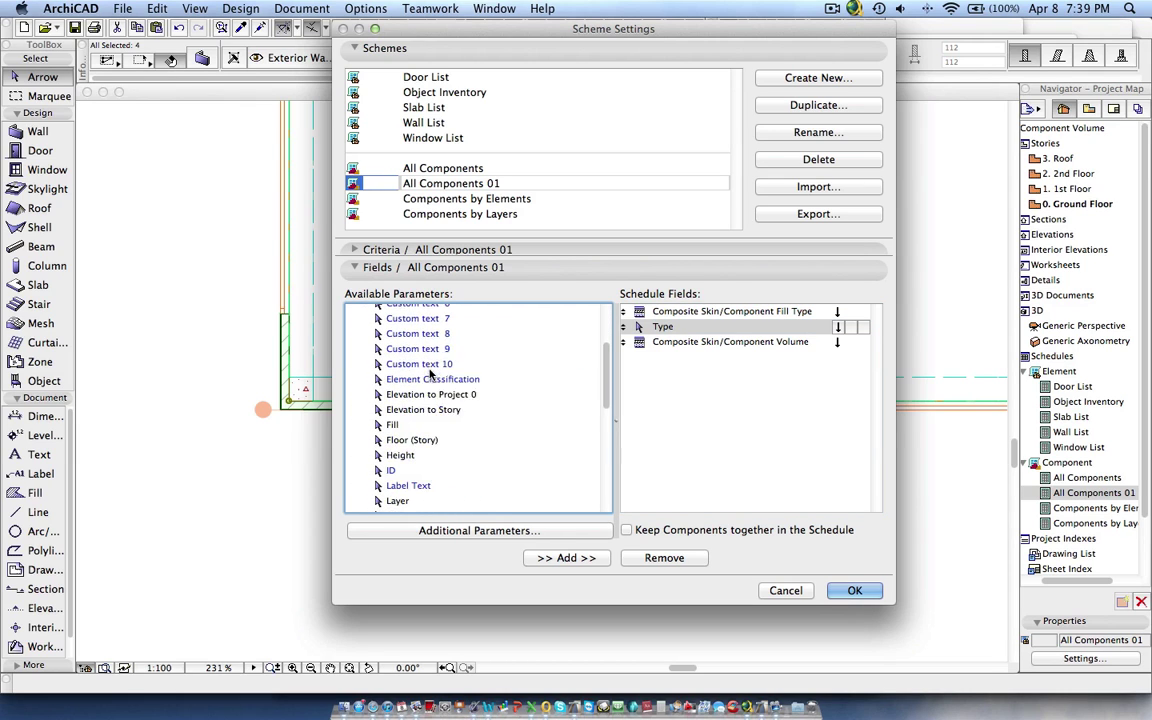
pyautogui.doubleClick(412, 401)
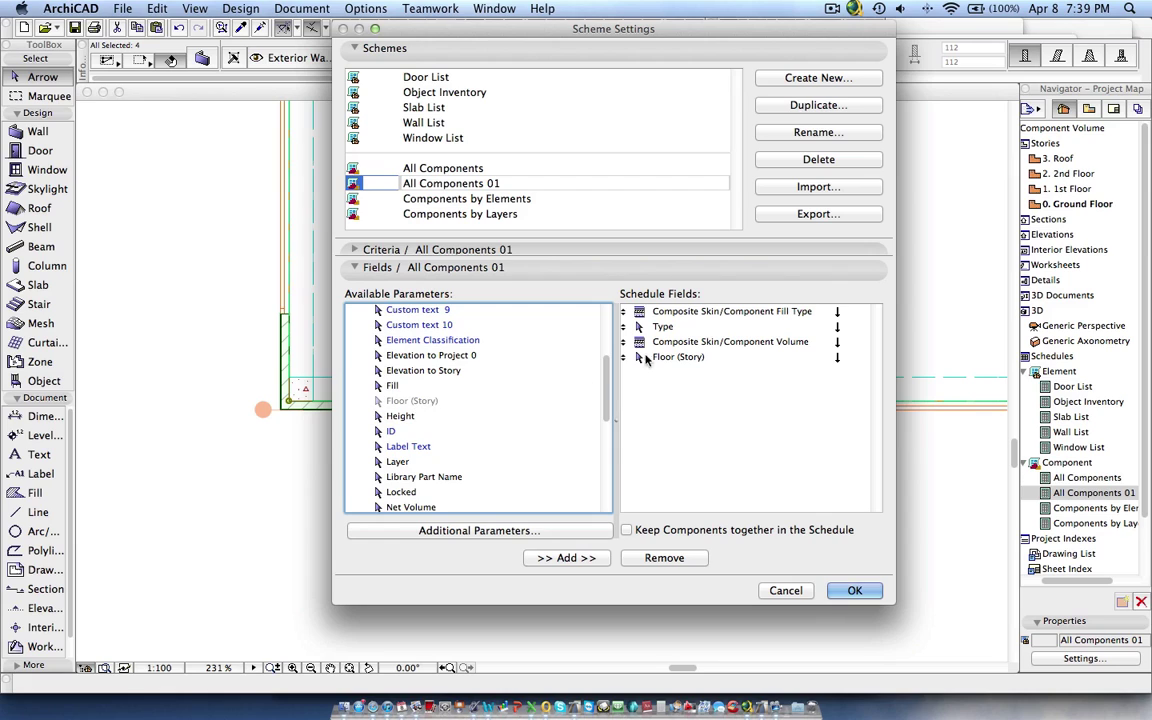
pyautogui.press('Tab')
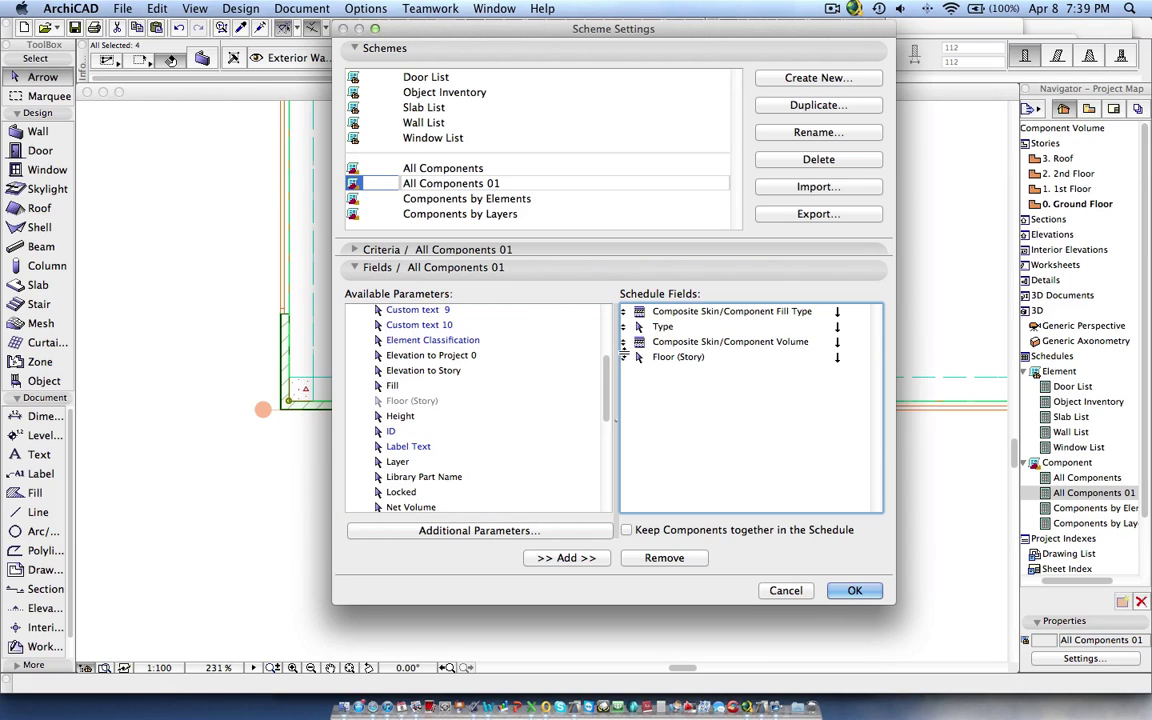
pyautogui.moveTo(624, 357); pyautogui.dragTo(625, 327)
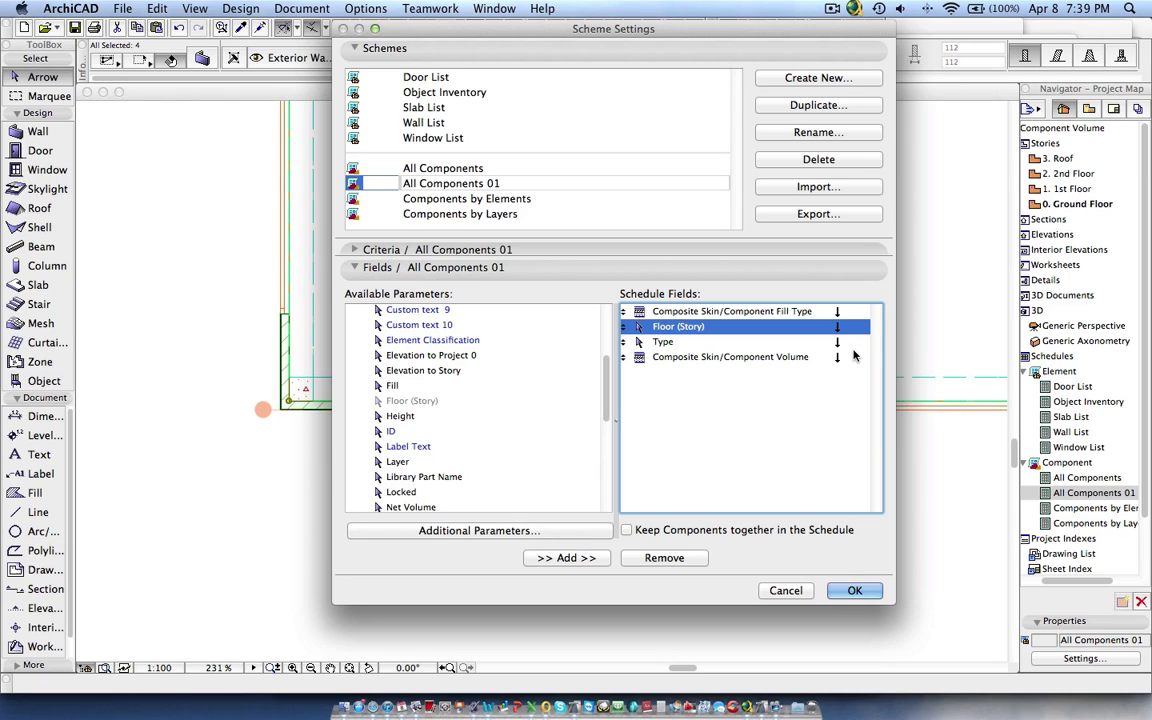
# - Flag the Component Fill Type field, enable the sum for Component Volume, and apply the All Components 01 scheme
pyautogui.click(860, 312)
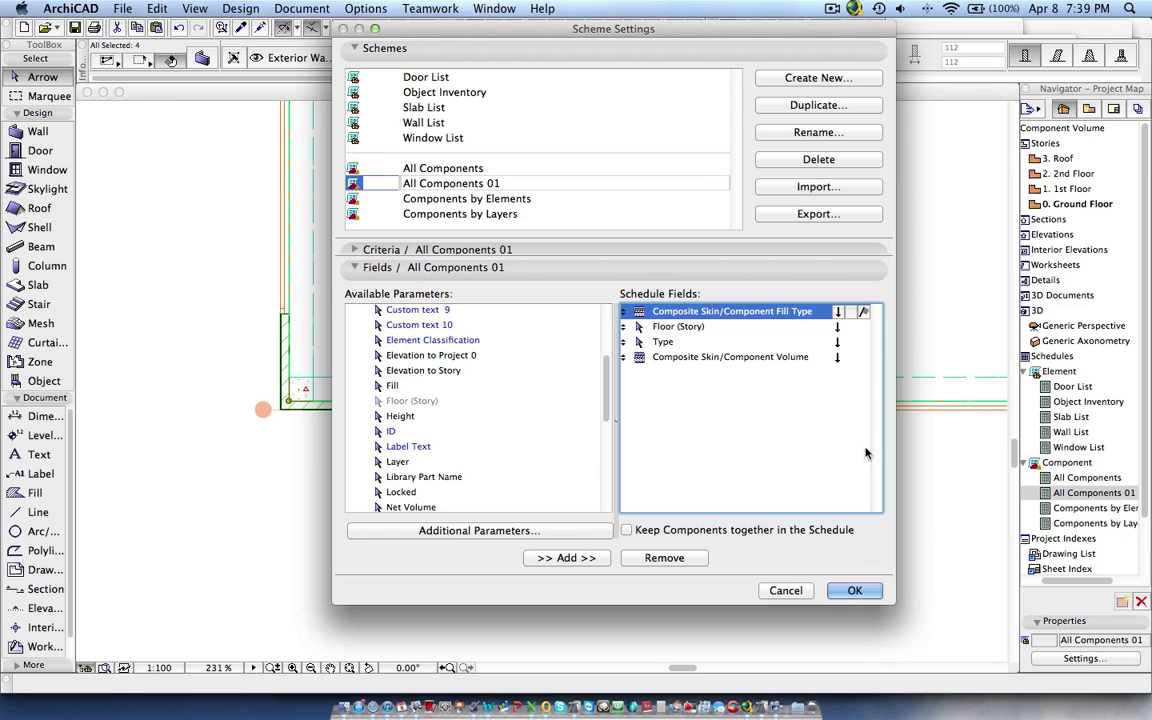
pyautogui.click(855, 360)
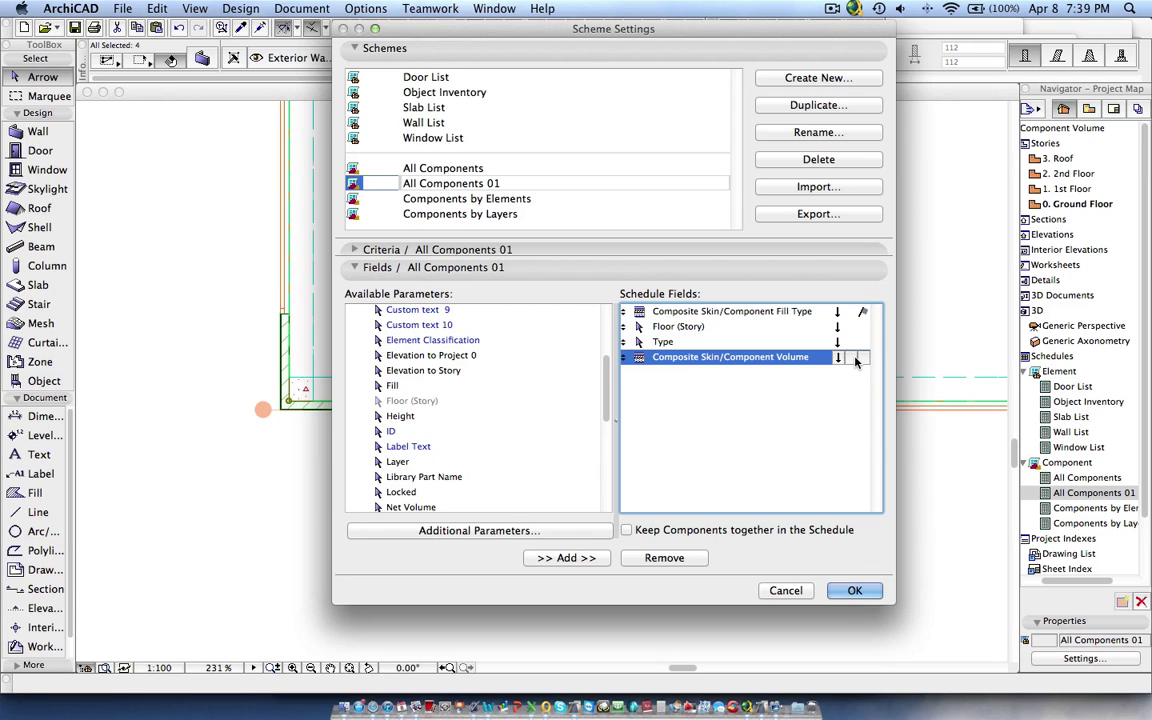
pyautogui.click(852, 360)
pyautogui.click(854, 591)
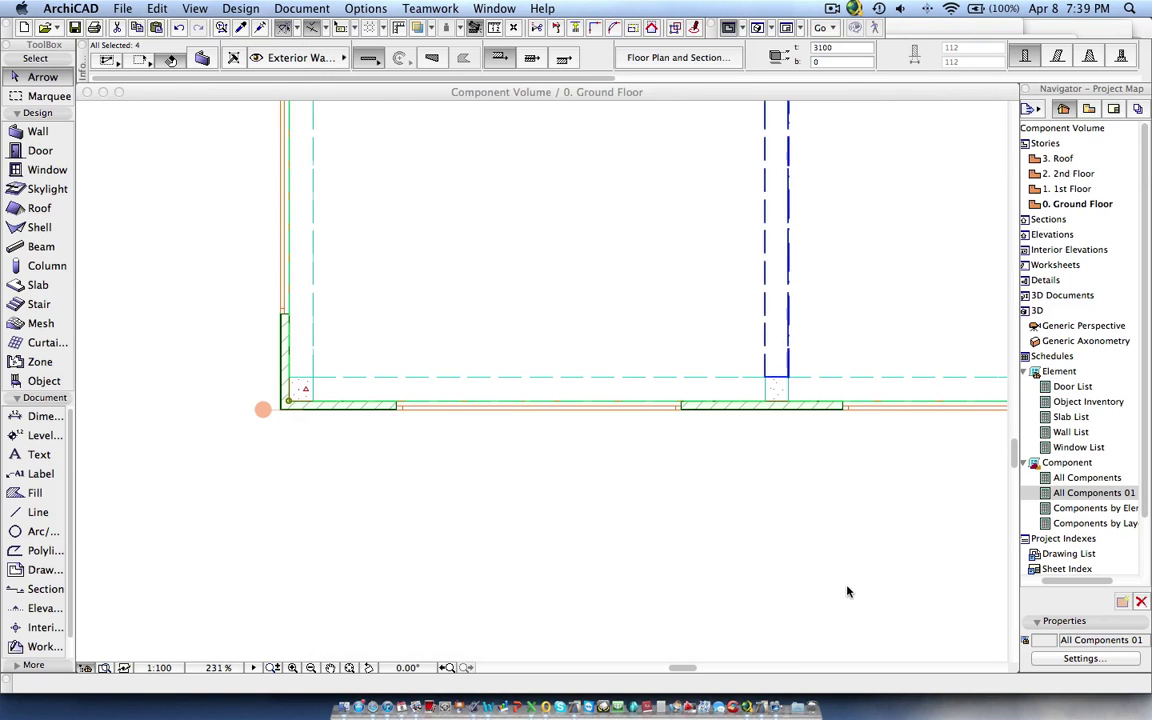
# - Open the All Components 01 schedule and check its field list in the scheme settings
pyautogui.doubleClick(1078, 493)
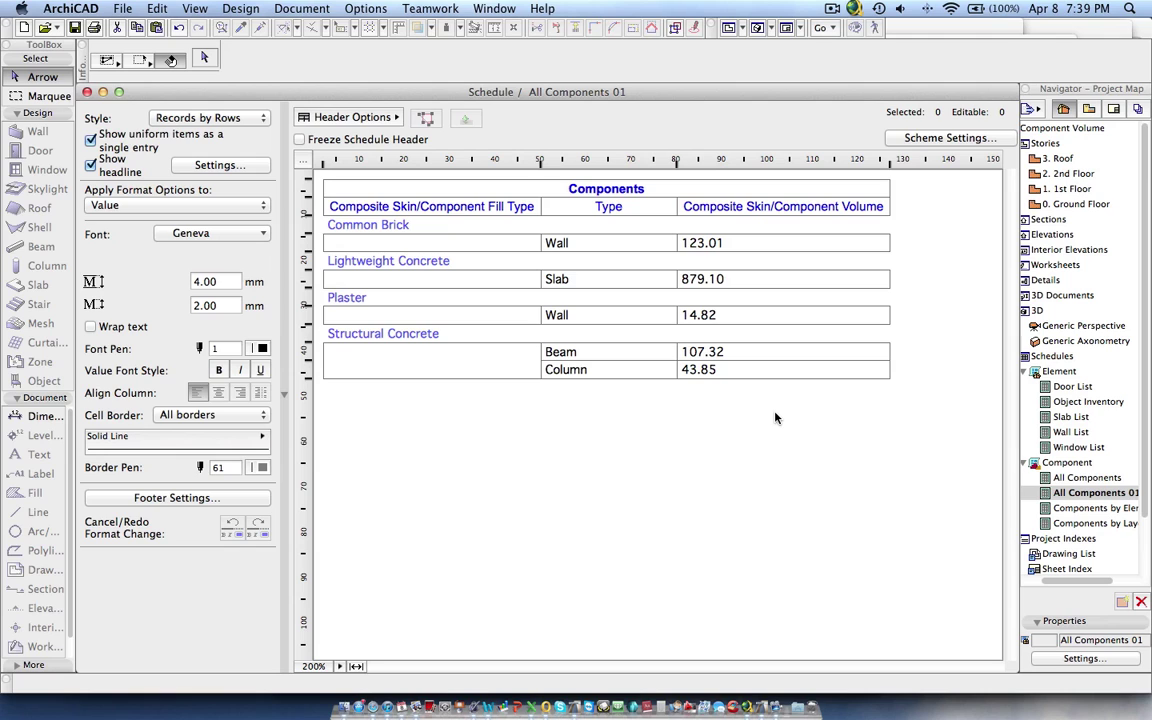
pyautogui.click(924, 139)
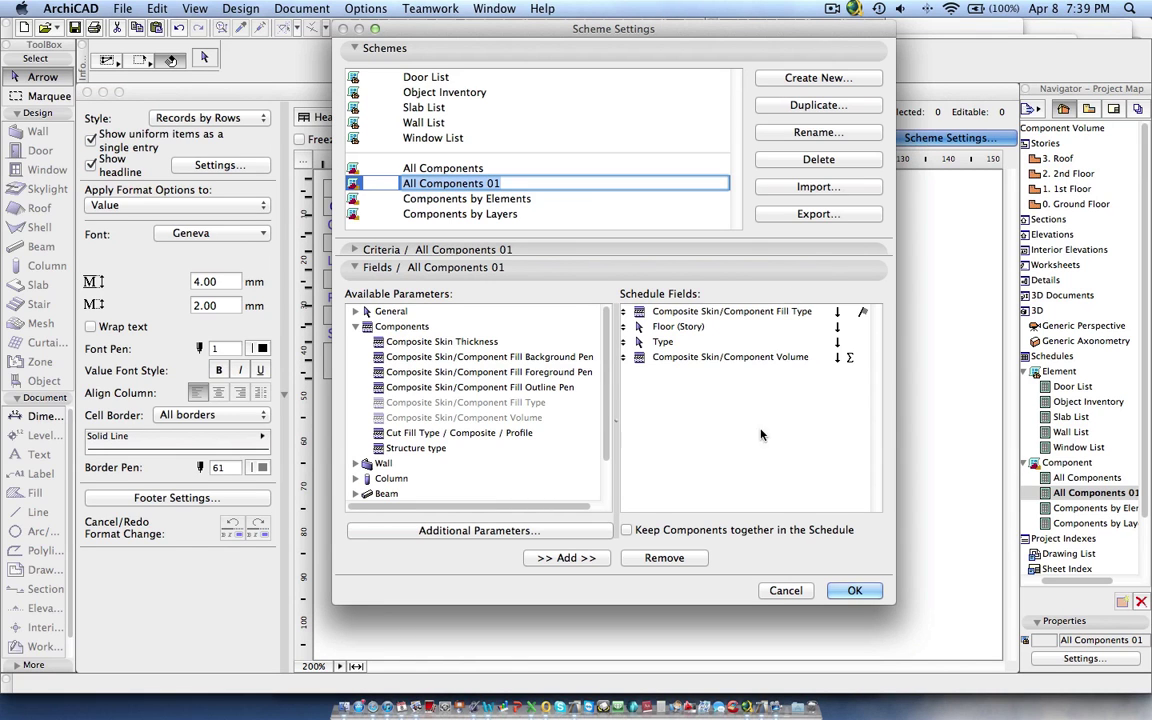
pyautogui.click(855, 591)
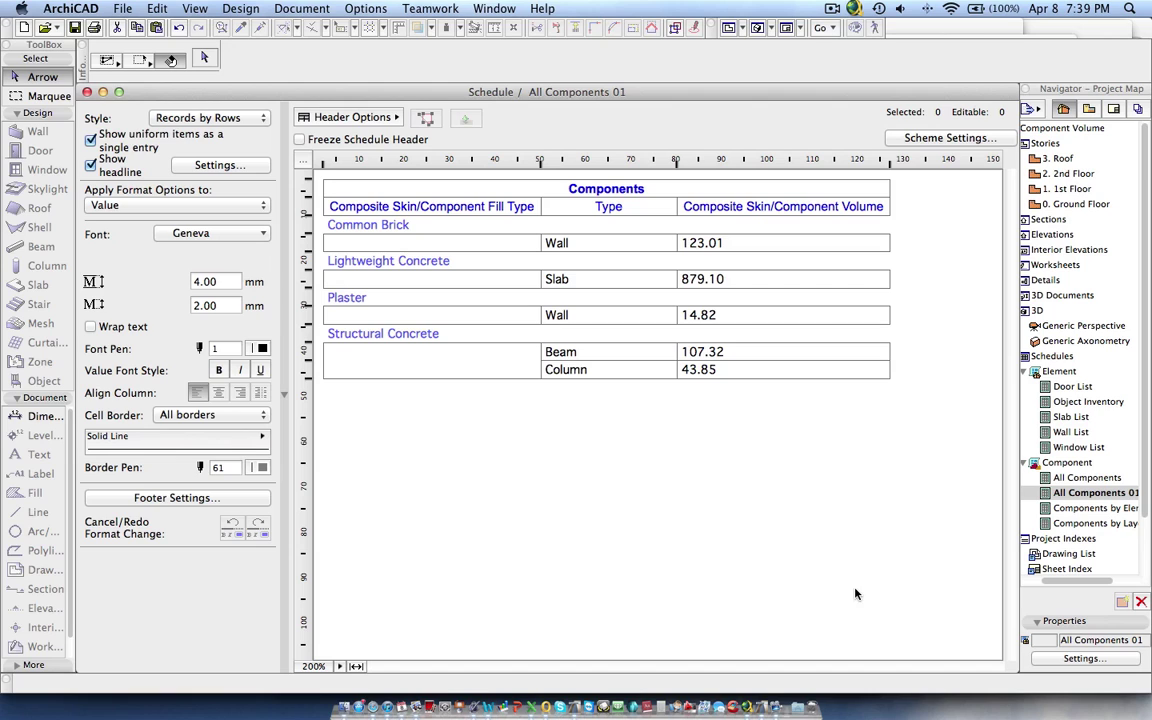
pyautogui.click(1082, 496)
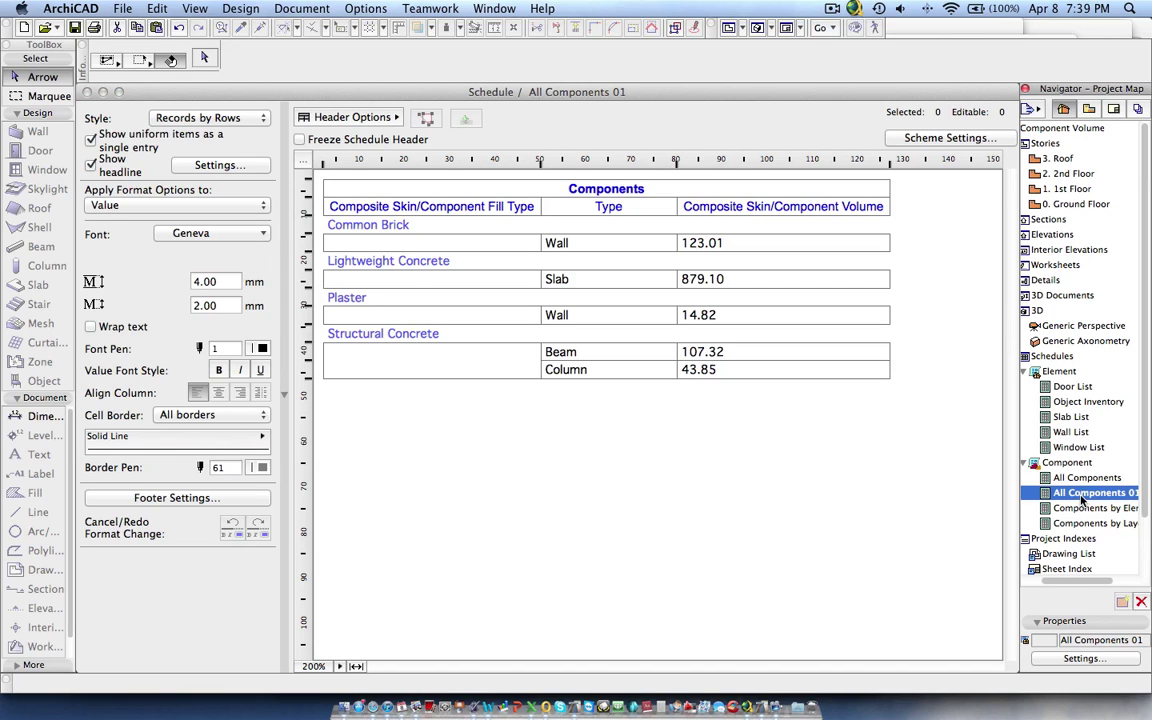
# - Remove the Floor (Story) field from the All Components 01 scheme, add it again between Component Fill Type and Type, and apply
pyautogui.click(928, 140)
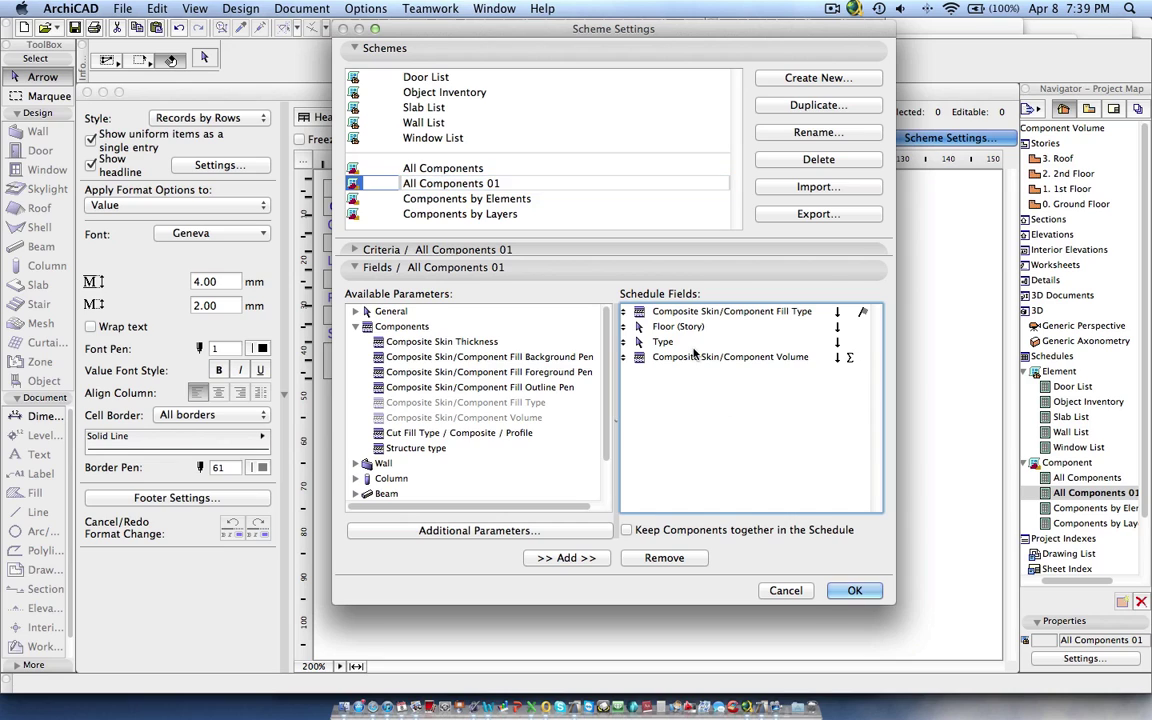
pyautogui.click(693, 343)
pyautogui.click(690, 326)
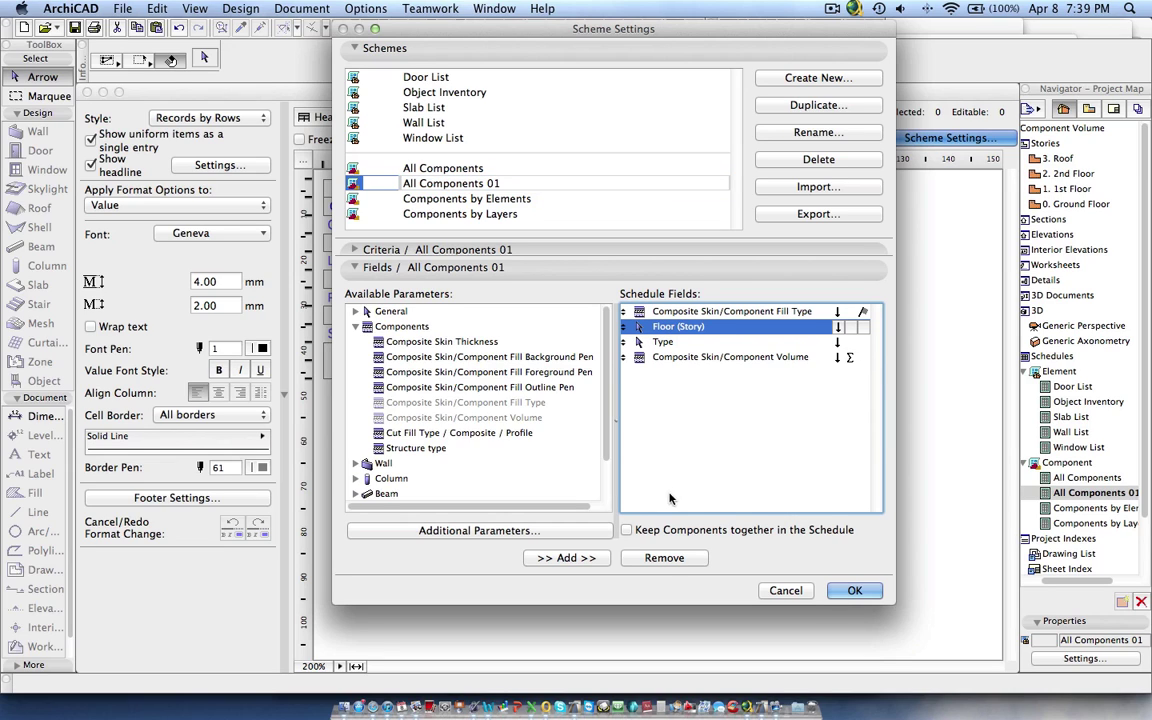
pyautogui.click(664, 558)
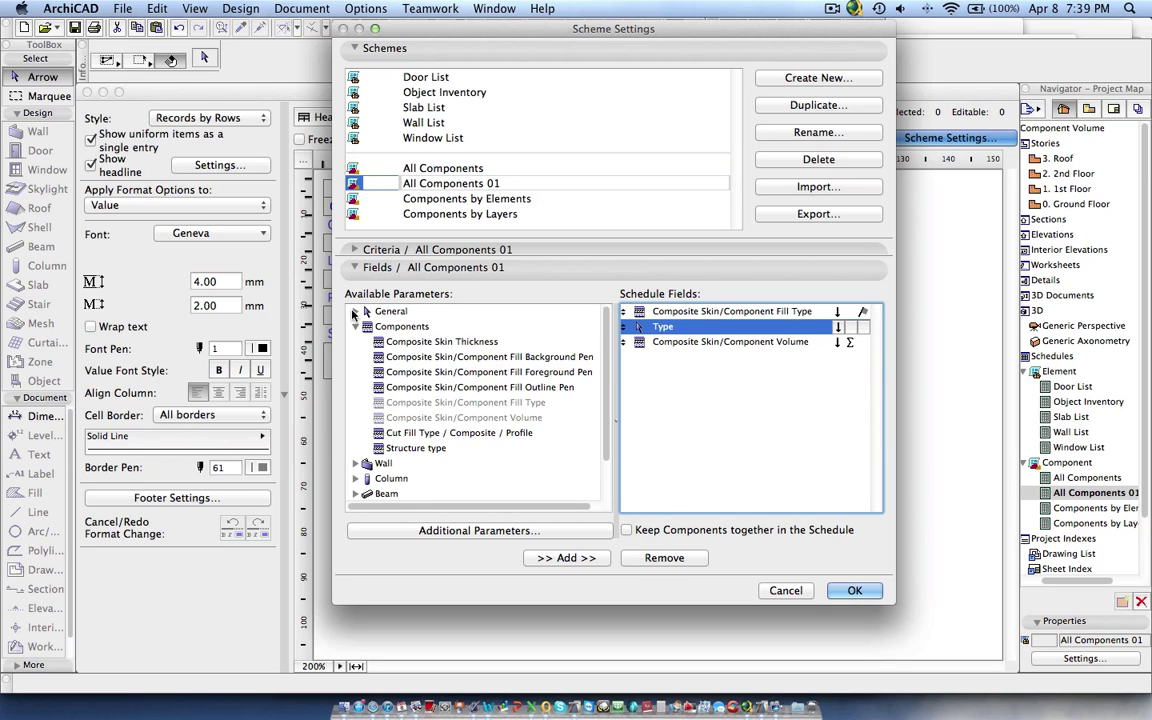
pyautogui.click(354, 312)
pyautogui.scroll(-5, 412, 411)
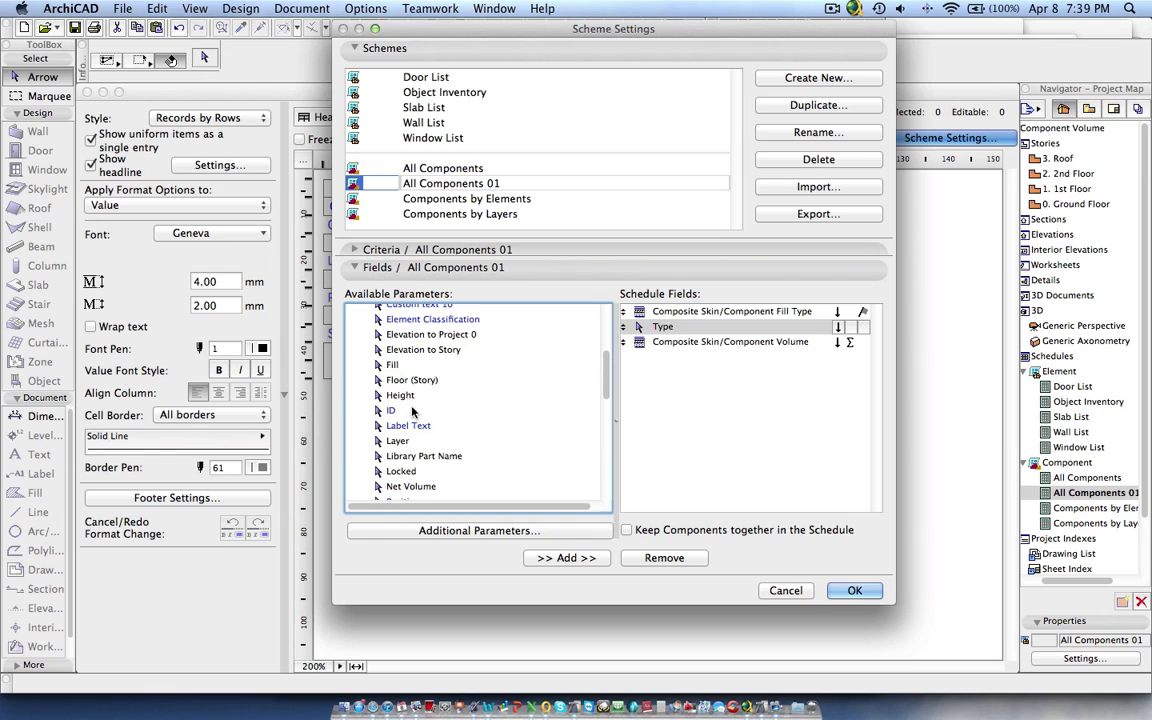
pyautogui.doubleClick(411, 380)
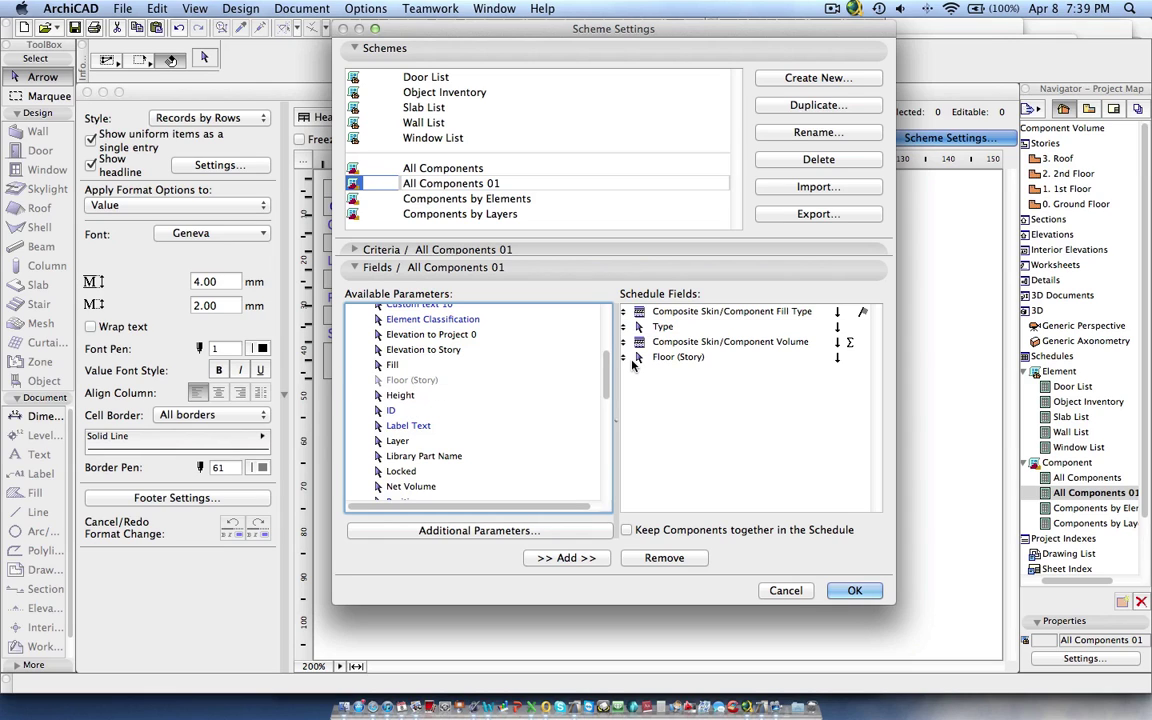
pyautogui.moveTo(623, 357); pyautogui.dragTo(623, 327)
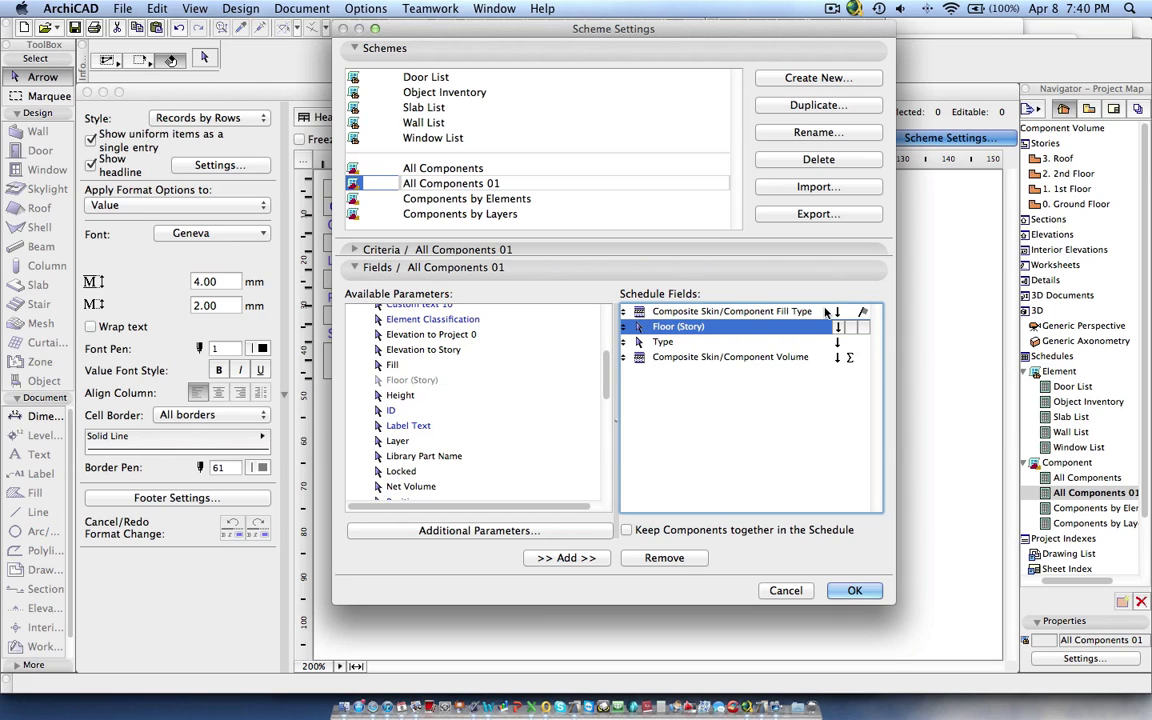
pyautogui.click(662, 342)
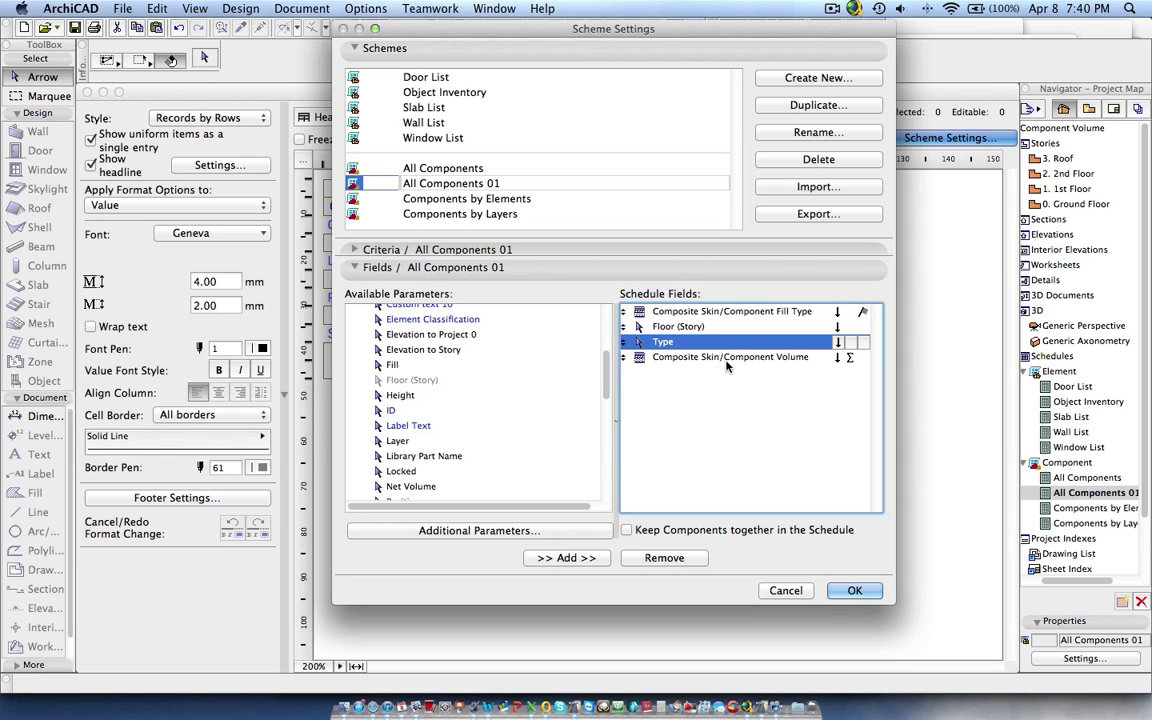
pyautogui.click(715, 357)
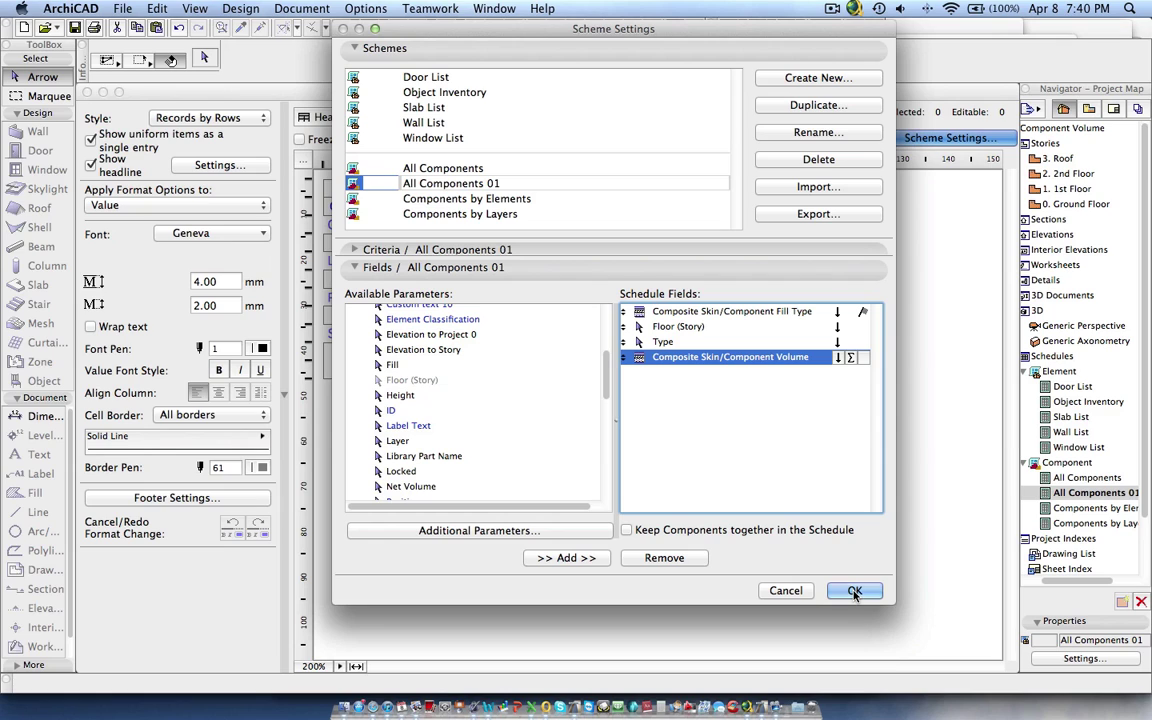
pyautogui.click(855, 591)
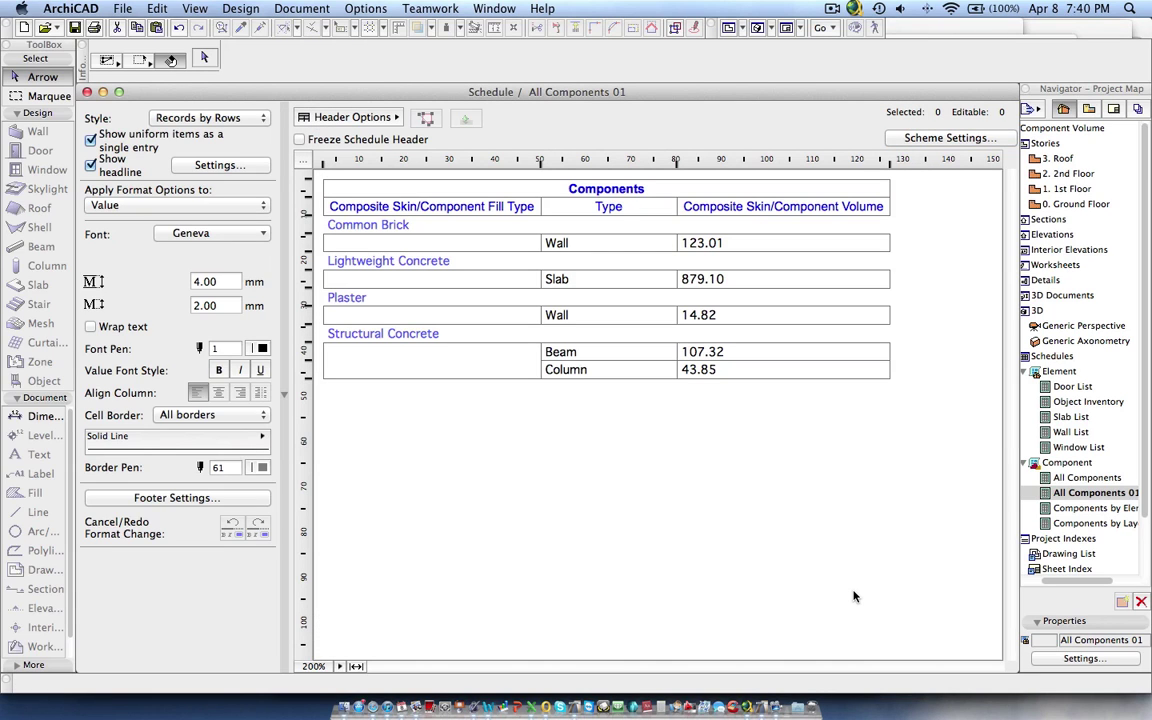
# - Reload the All Components 01 schedule and examine the volumes per story and element type, including the subtotals and grand total
pyautogui.doubleClick(1087, 479)
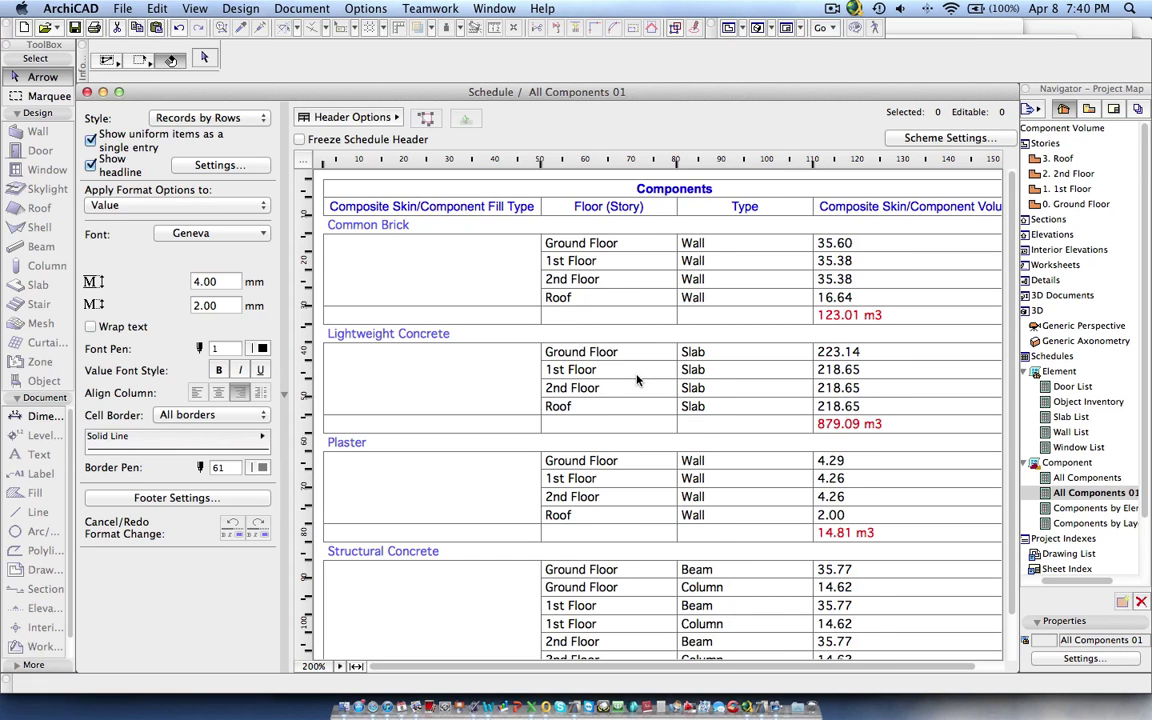
pyautogui.scroll(-3, 650, 383)
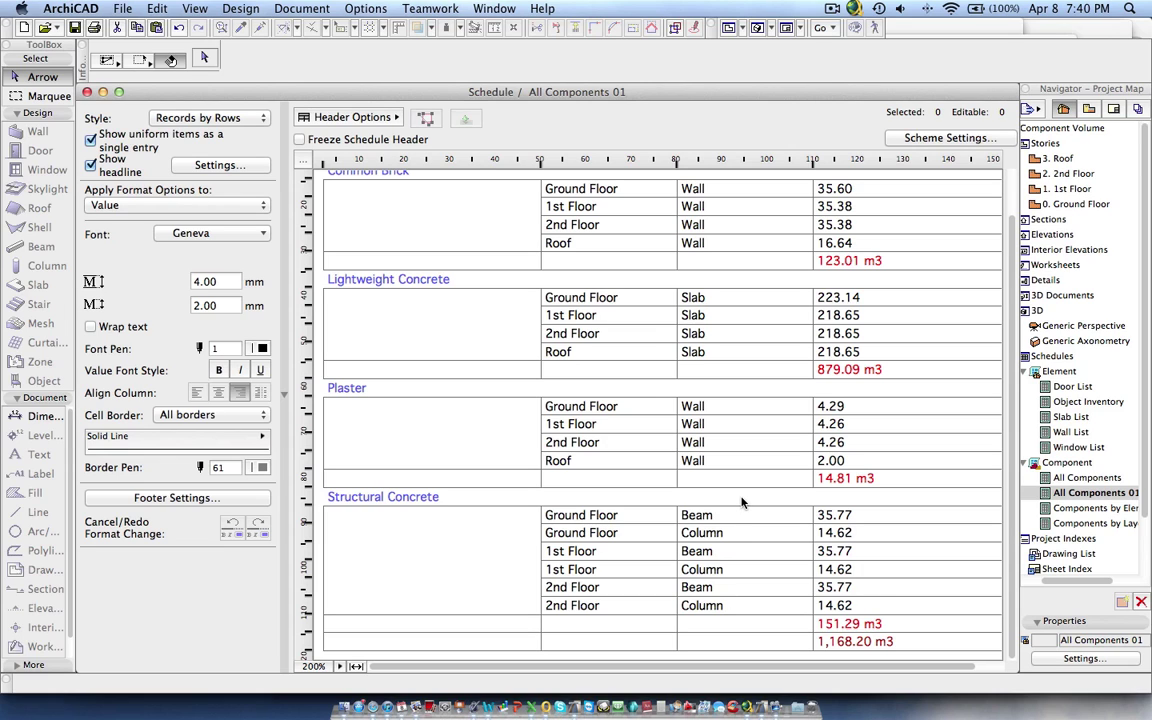
pyautogui.scroll(3, 742, 502)
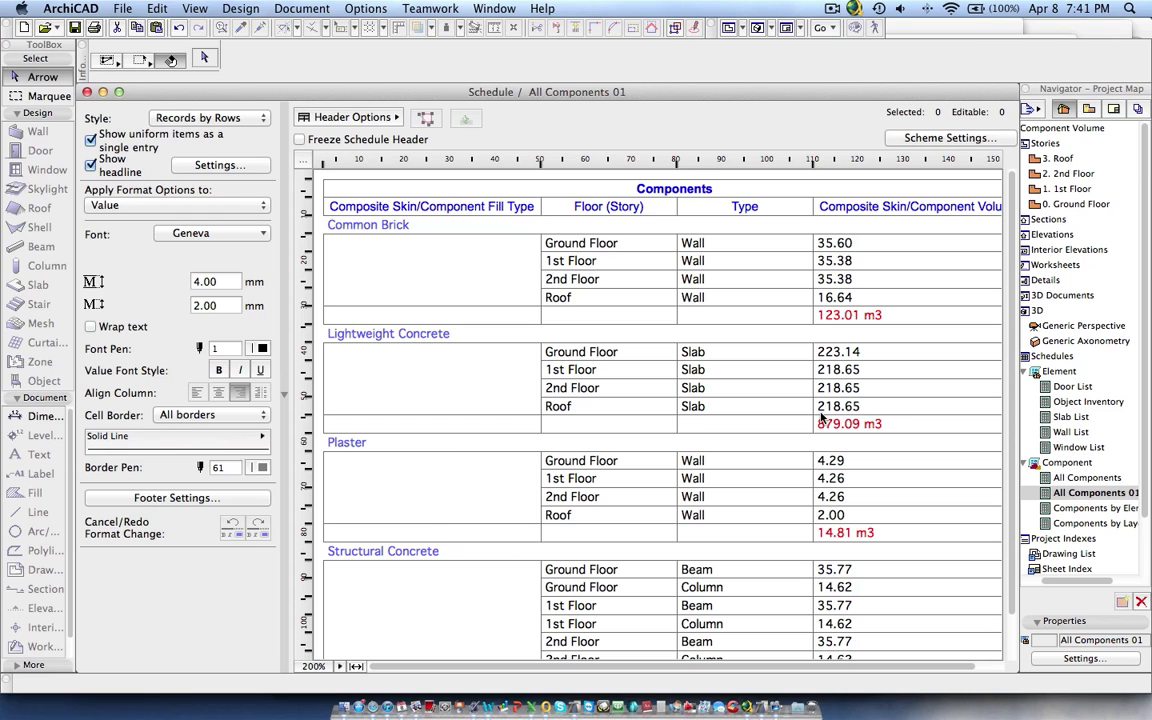
# - Restrict the All Components 01 schedule to walls with the criterion Element Type is Wall, and apply the scheme
pyautogui.click(946, 138)
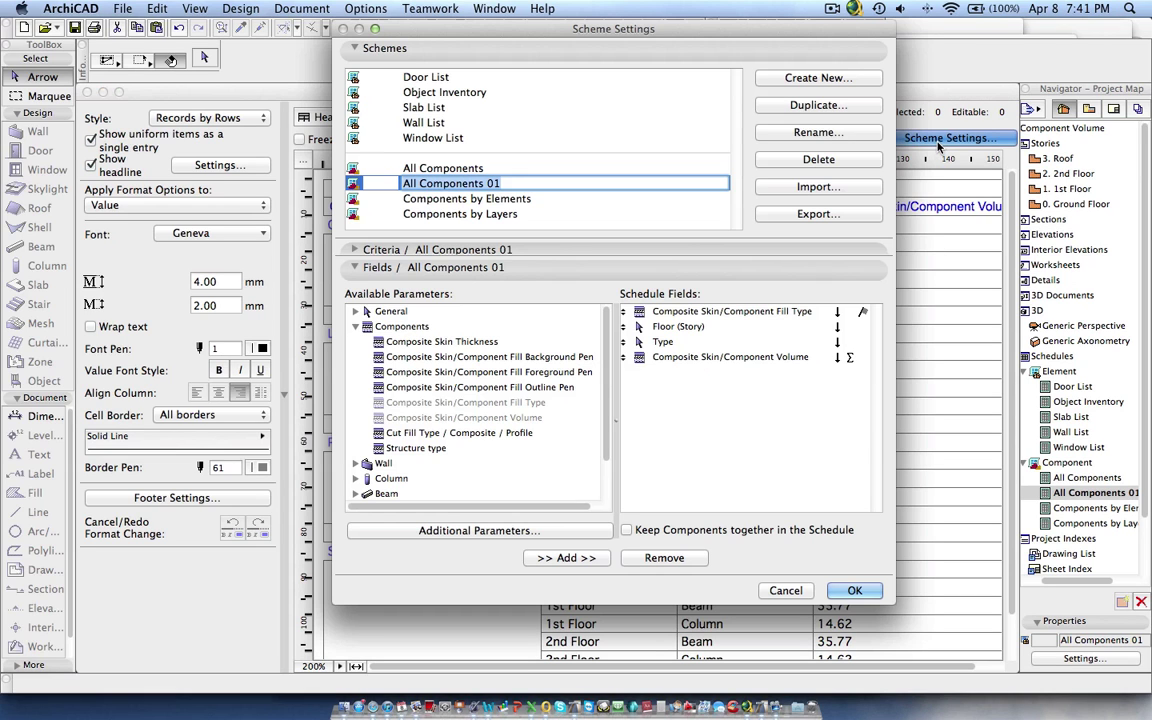
pyautogui.click(354, 250)
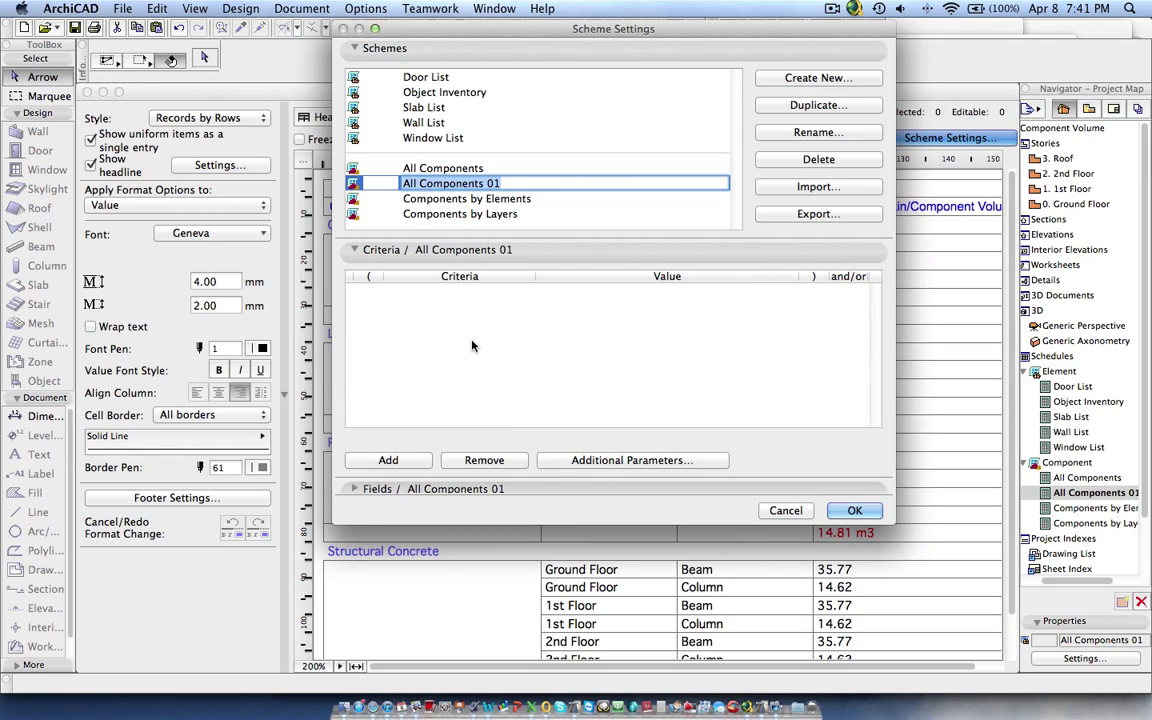
pyautogui.click(386, 461)
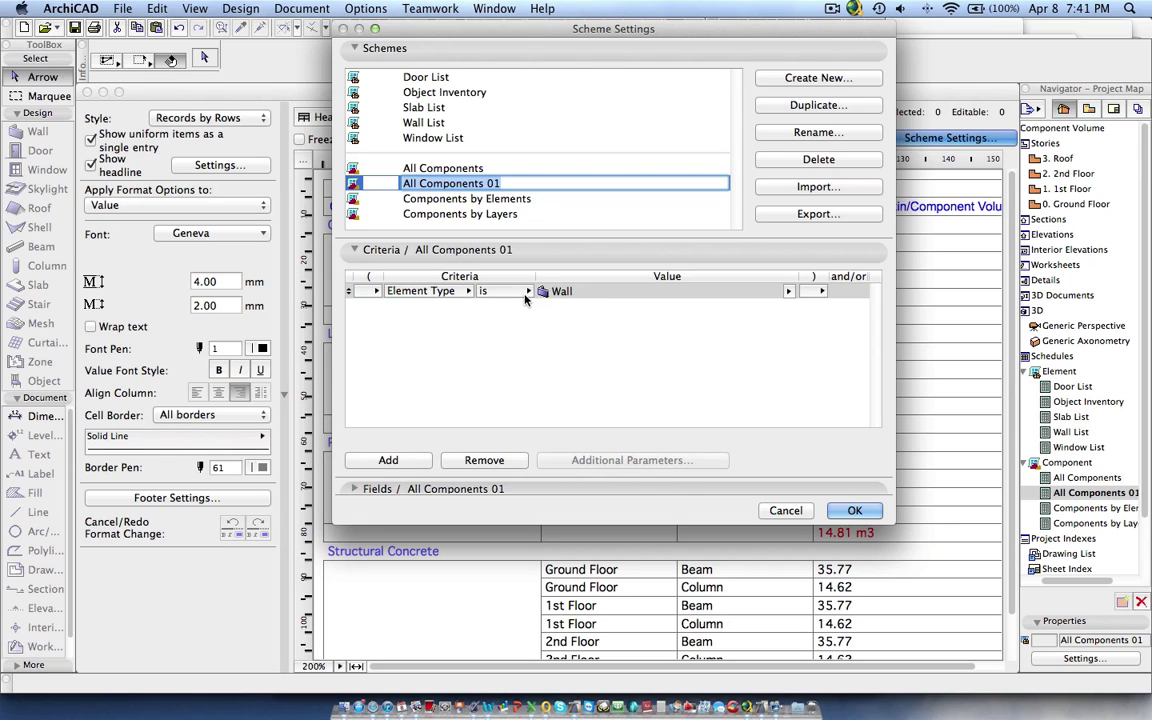
pyautogui.click(853, 511)
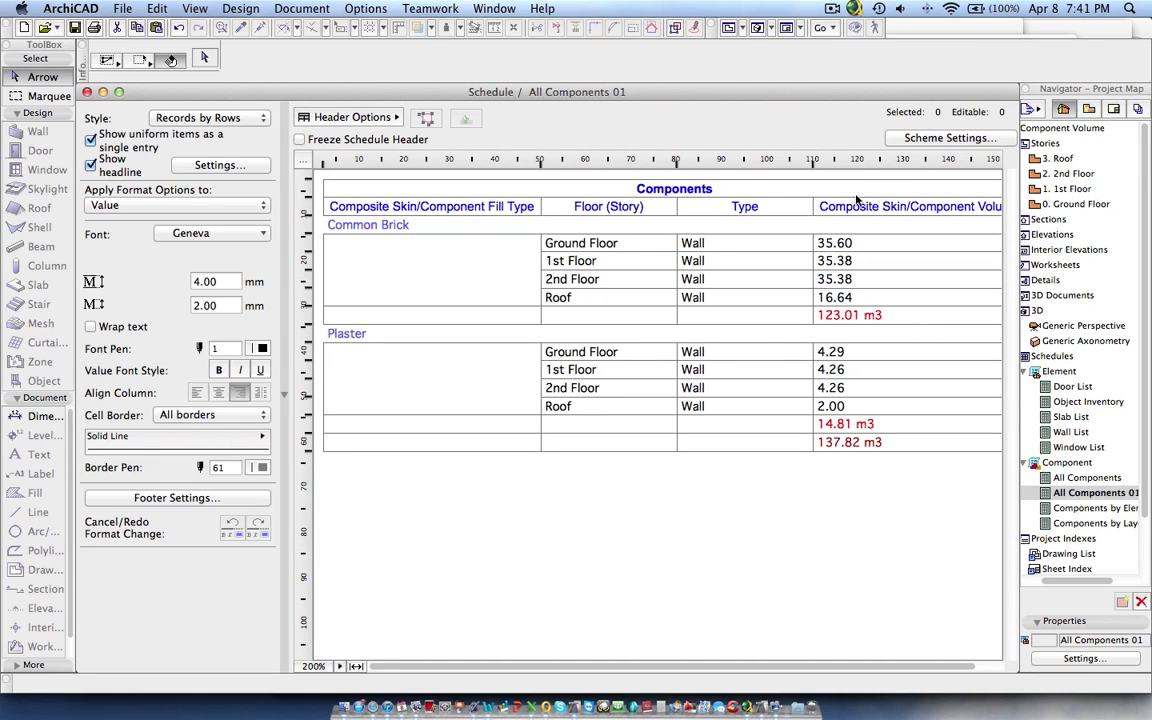
# - Add the criterion Story = 0 alongside the Wall criterion in the All Components 01 scheme settings, and apply the scheme
pyautogui.click(911, 140)
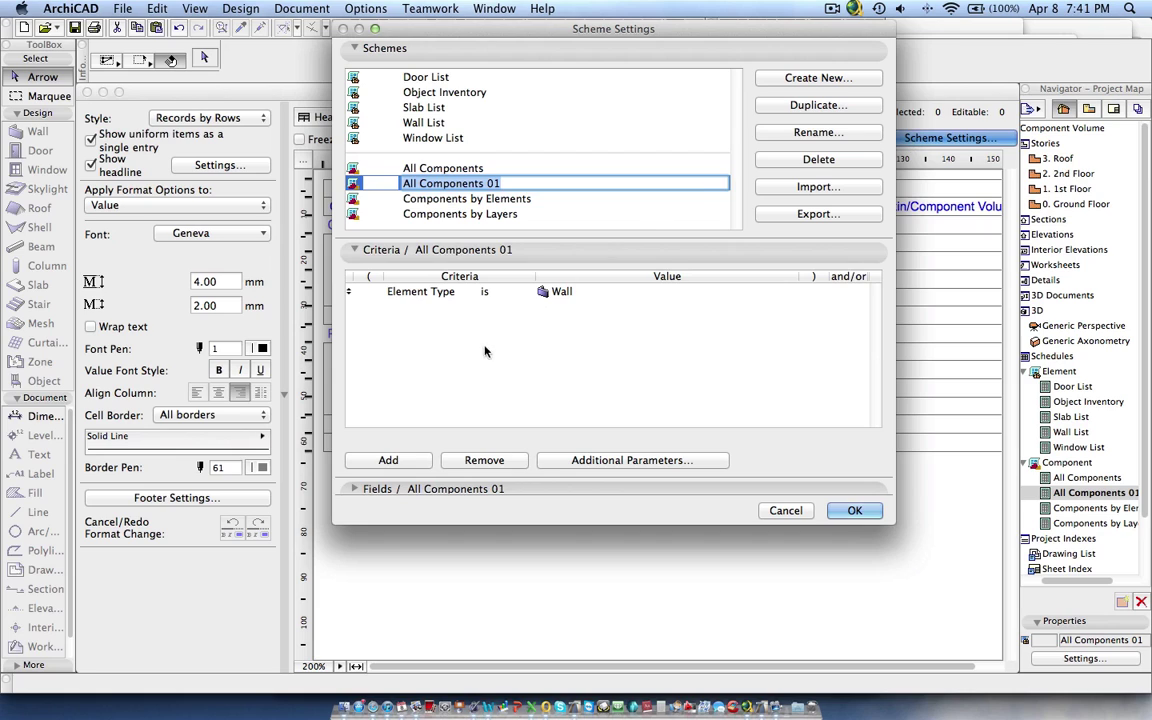
pyautogui.click(388, 460)
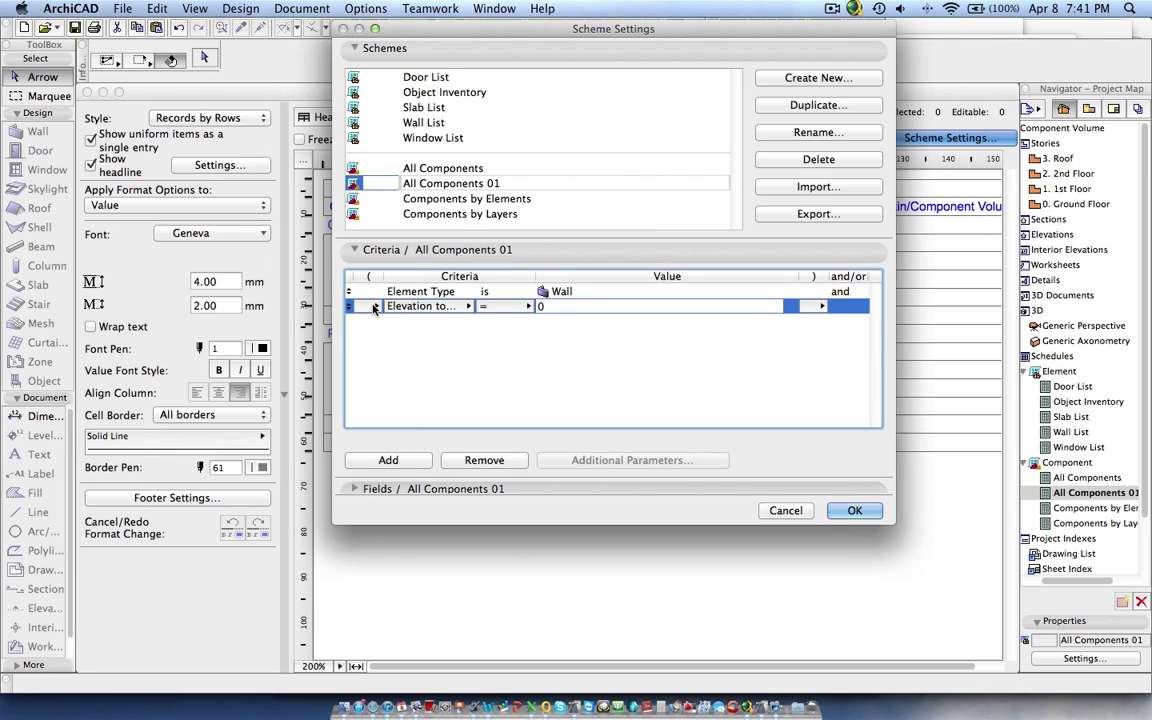
pyautogui.click(400, 305)
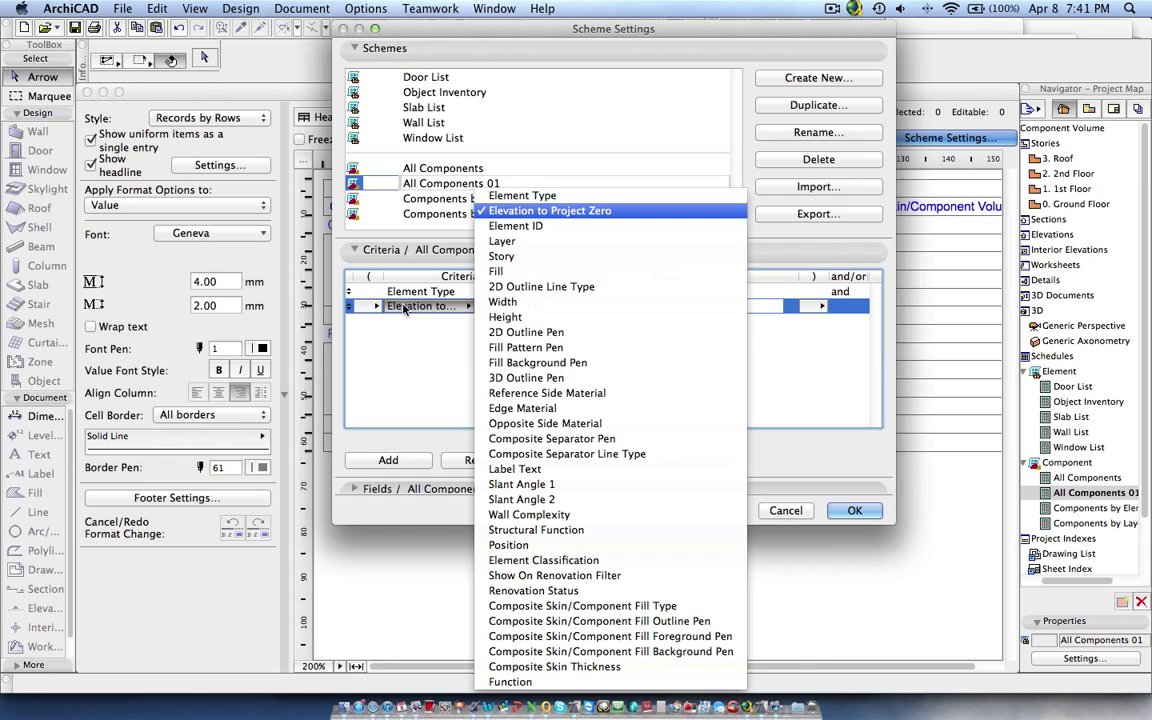
pyautogui.click(505, 256)
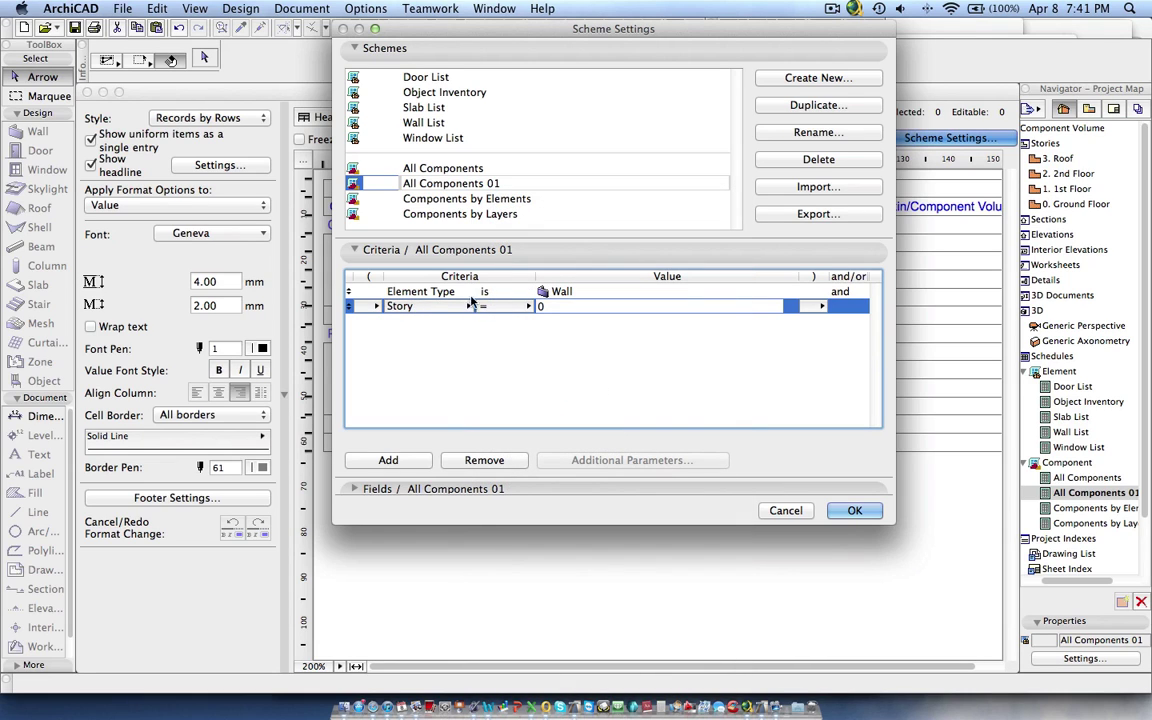
pyautogui.click(504, 308)
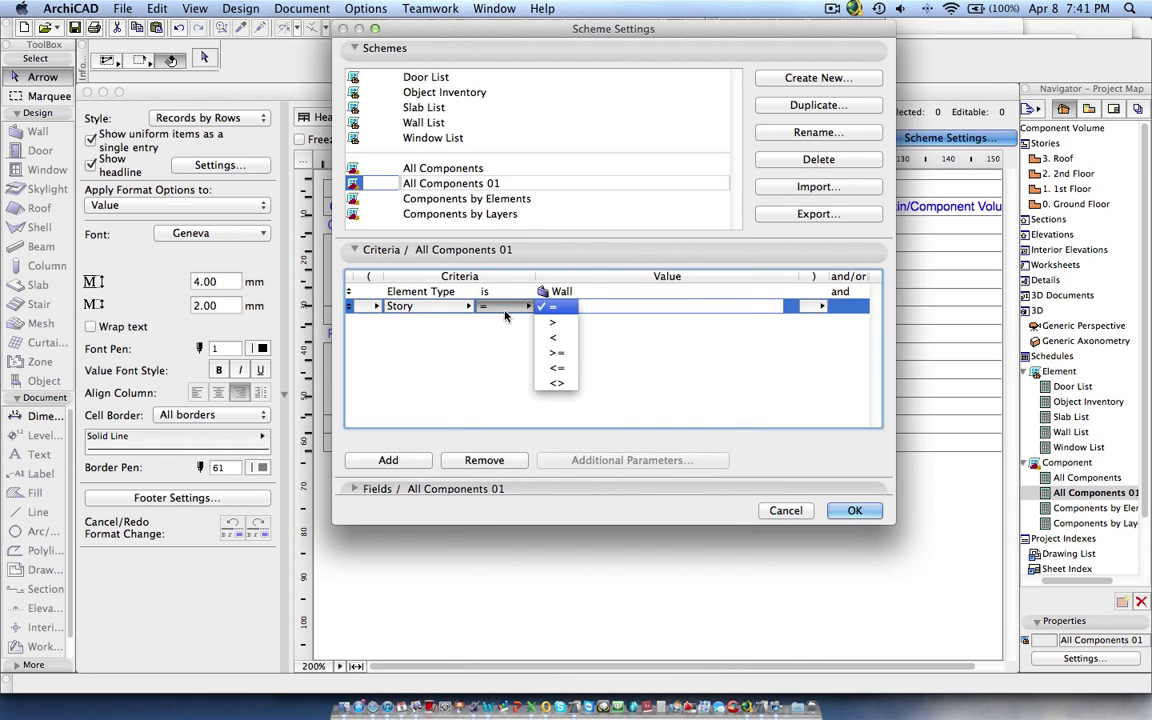
pyautogui.click(553, 306)
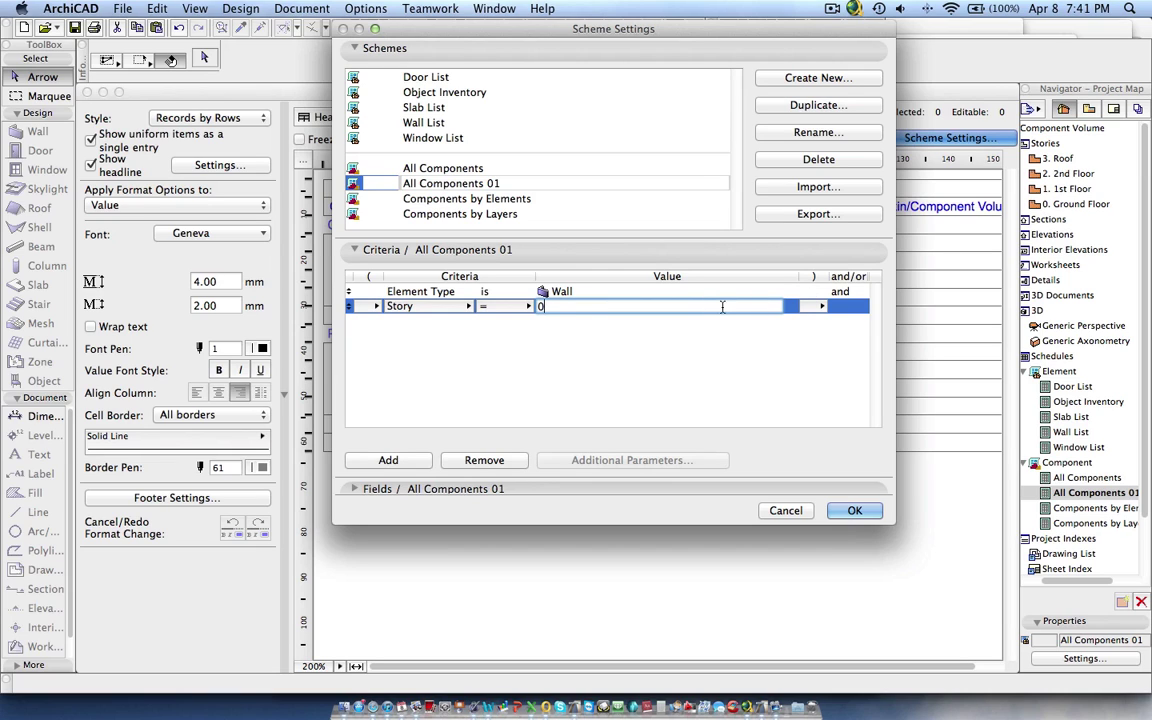
pyautogui.click(476, 387)
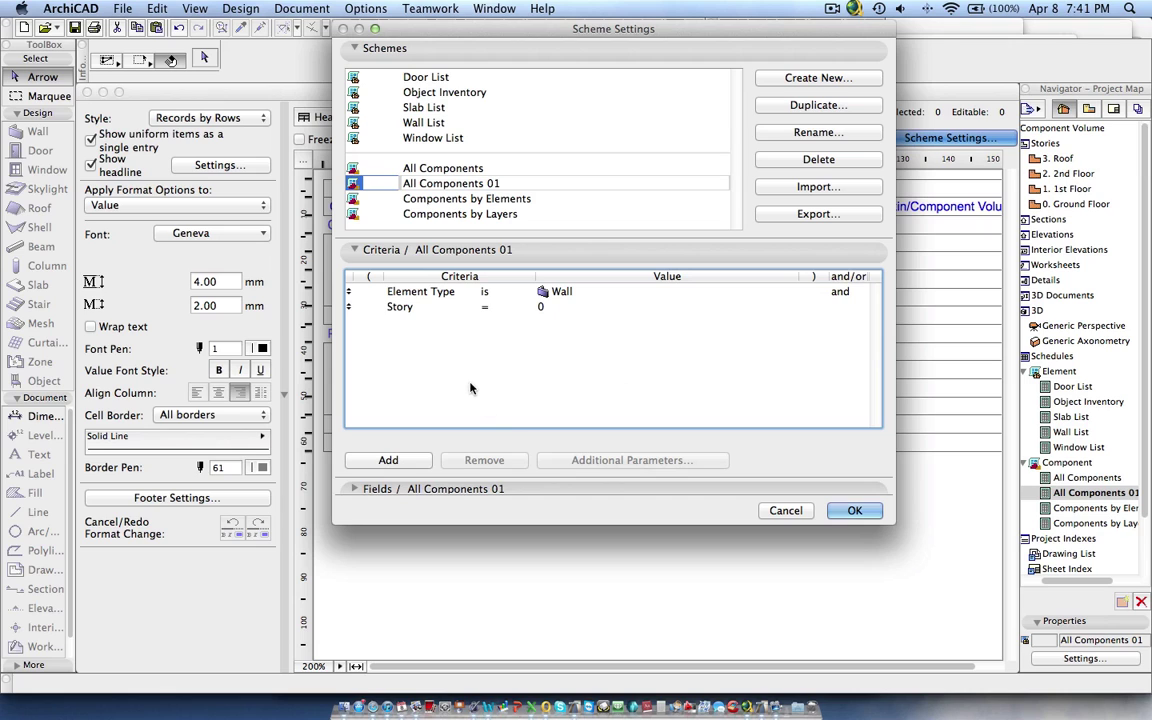
pyautogui.click(853, 511)
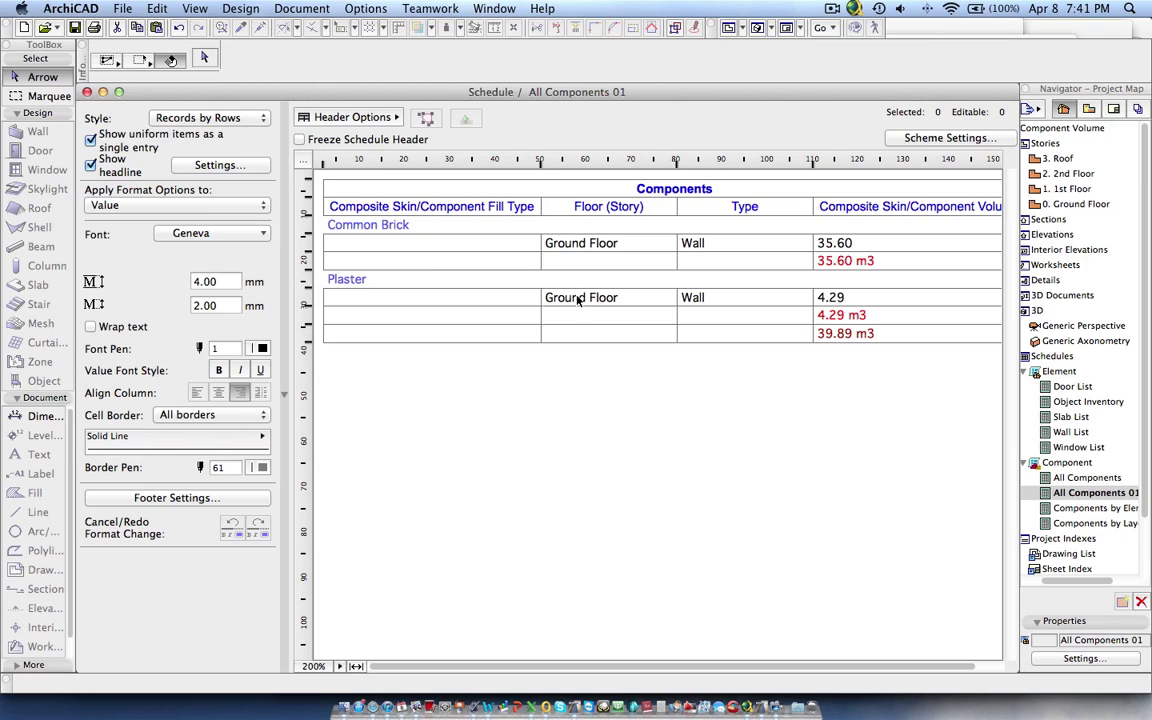
# - Reopen the scheme settings and add a third criterion, Element Type is Beam, preceded by a single opening parenthesis
pyautogui.click(928, 139)
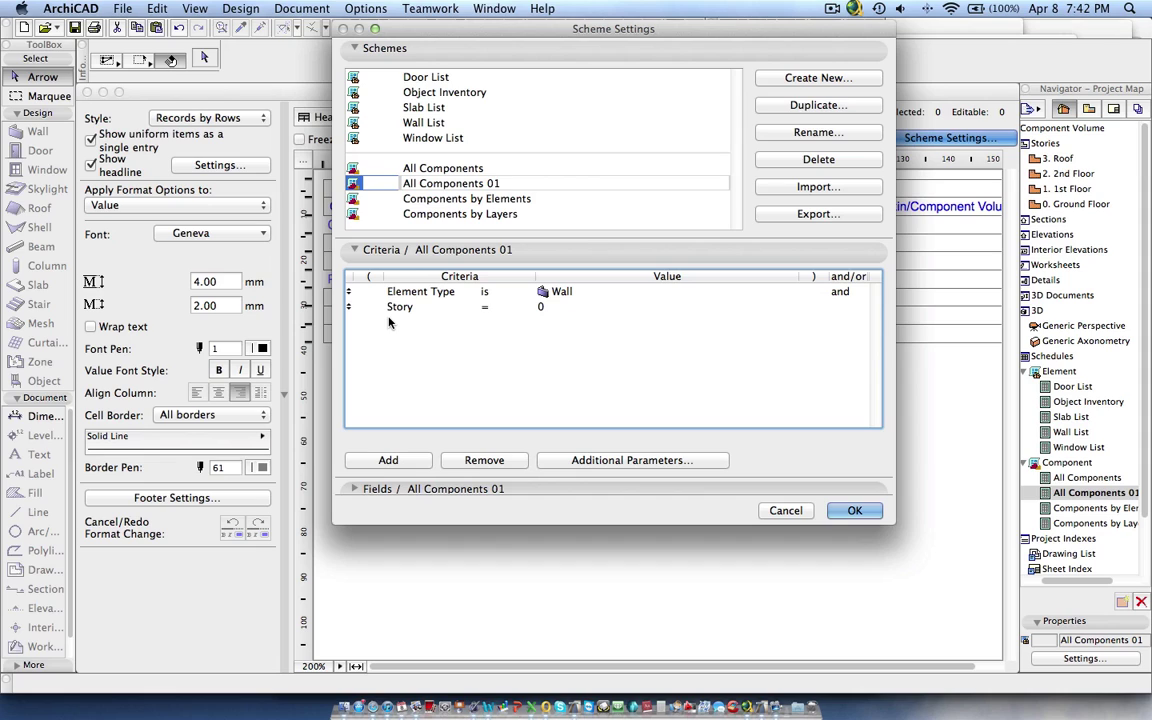
pyautogui.click(390, 462)
pyautogui.click(378, 324)
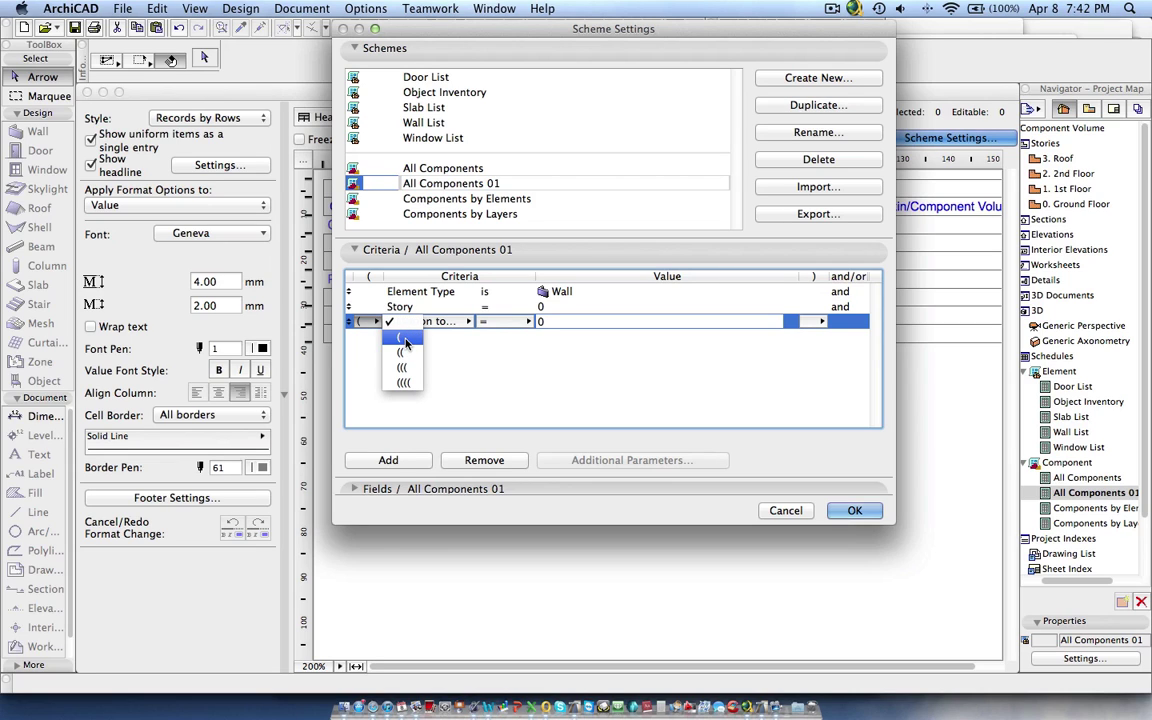
pyautogui.click(405, 345)
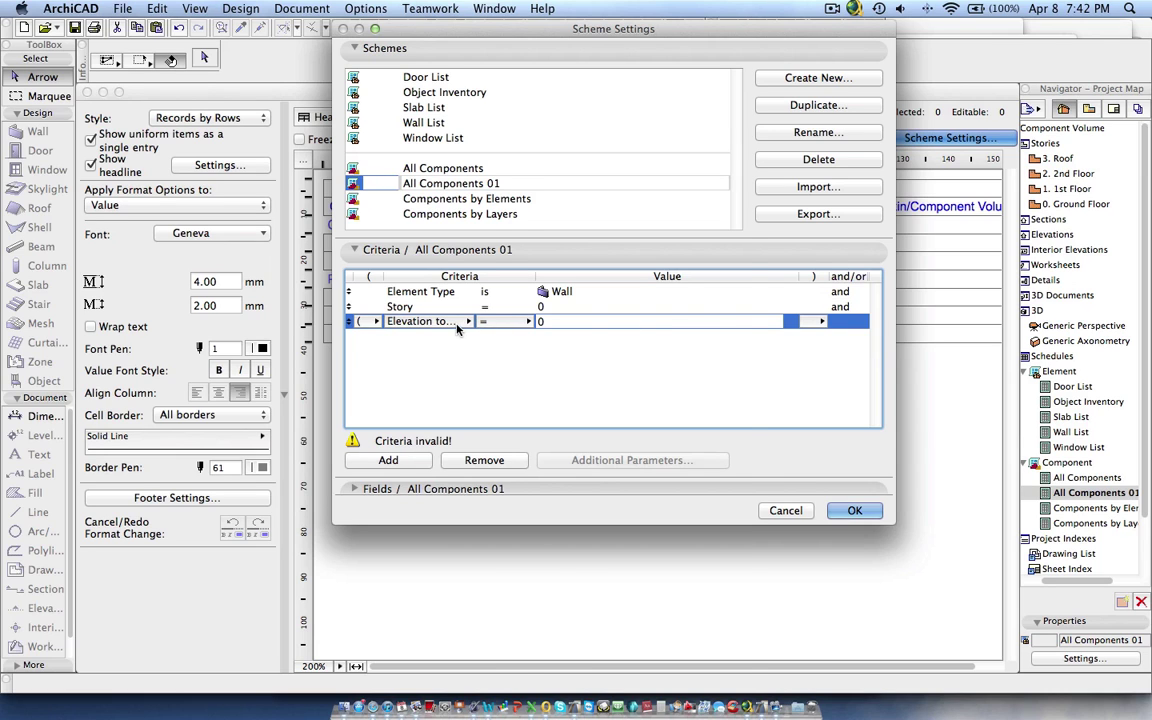
pyautogui.click(428, 321)
pyautogui.click(550, 199)
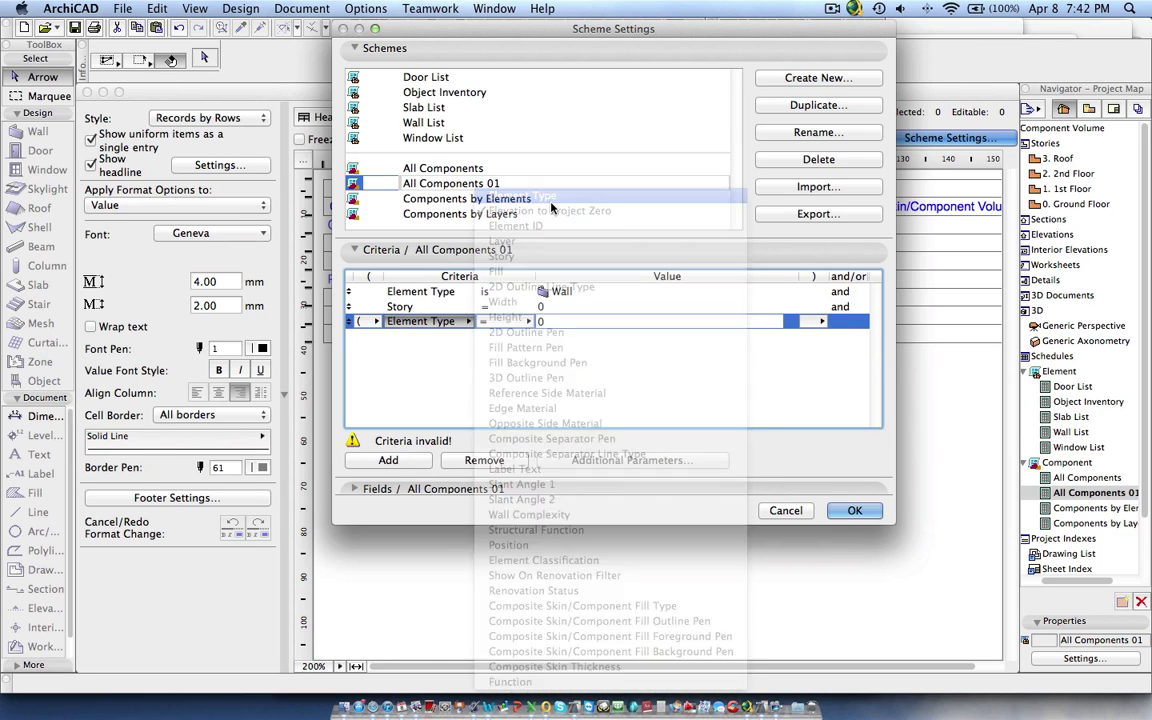
pyautogui.click(789, 322)
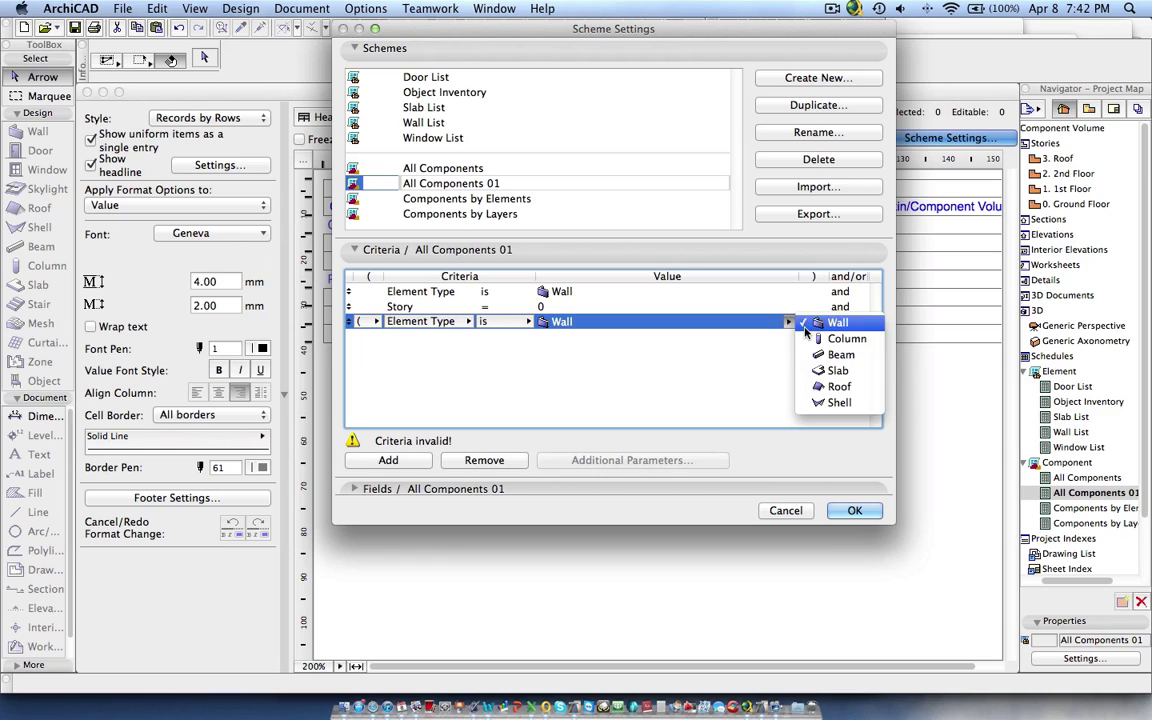
pyautogui.click(826, 355)
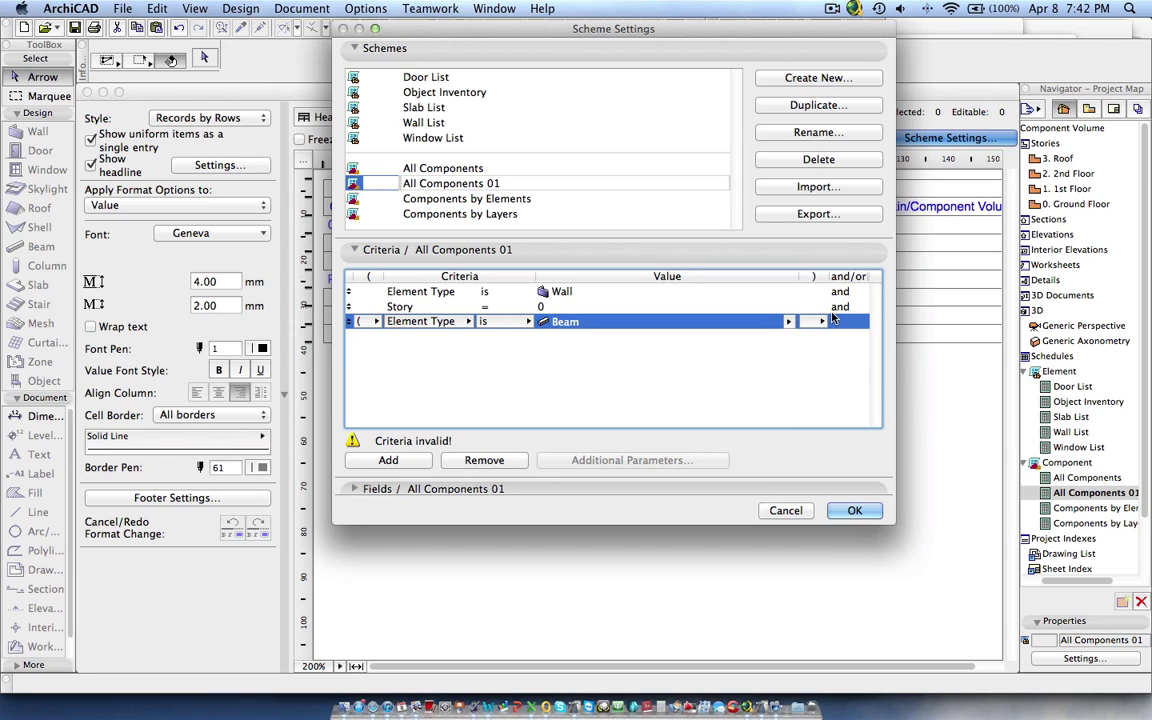
pyautogui.click(412, 397)
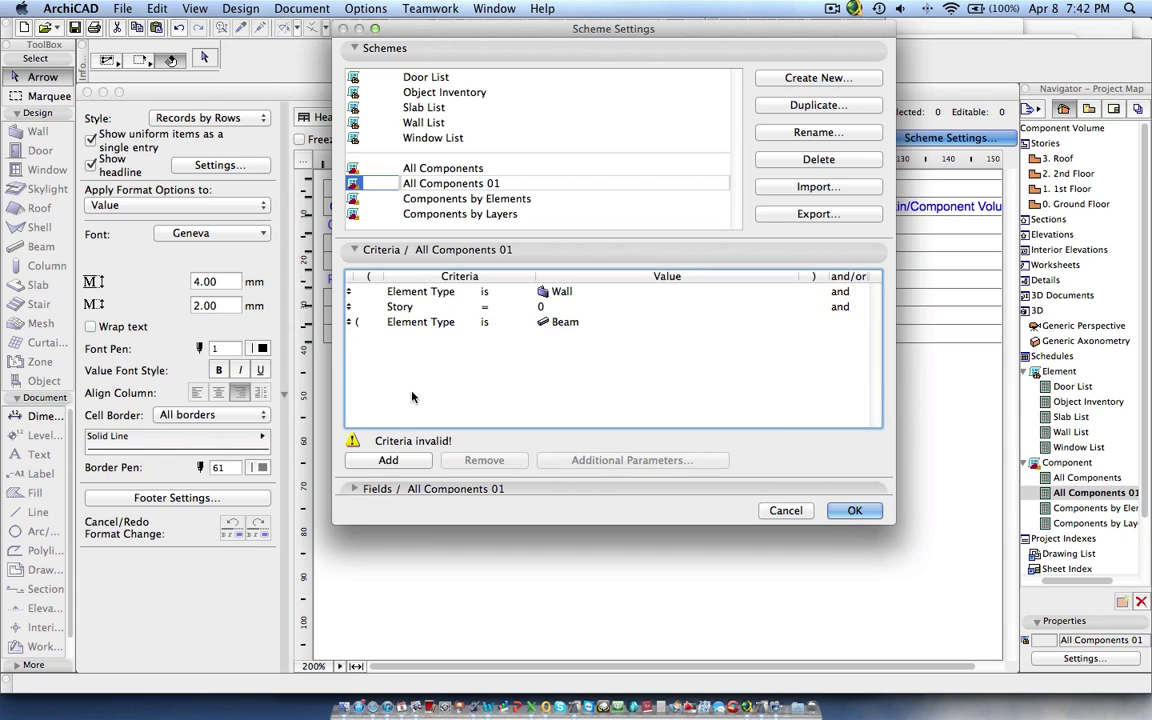
# - Add the criterion Story = 1 below the Beam criterion and end it with a single closing parenthesis
pyautogui.click(387, 461)
pyautogui.click(411, 337)
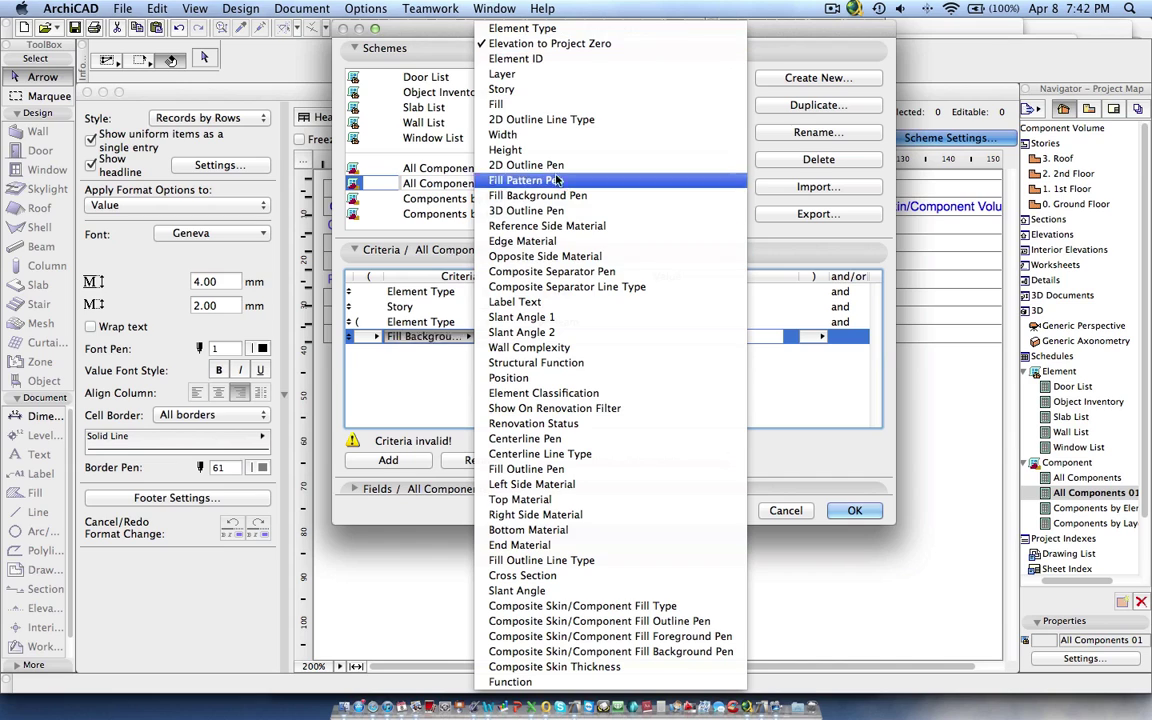
pyautogui.click(561, 106)
pyautogui.click(501, 89)
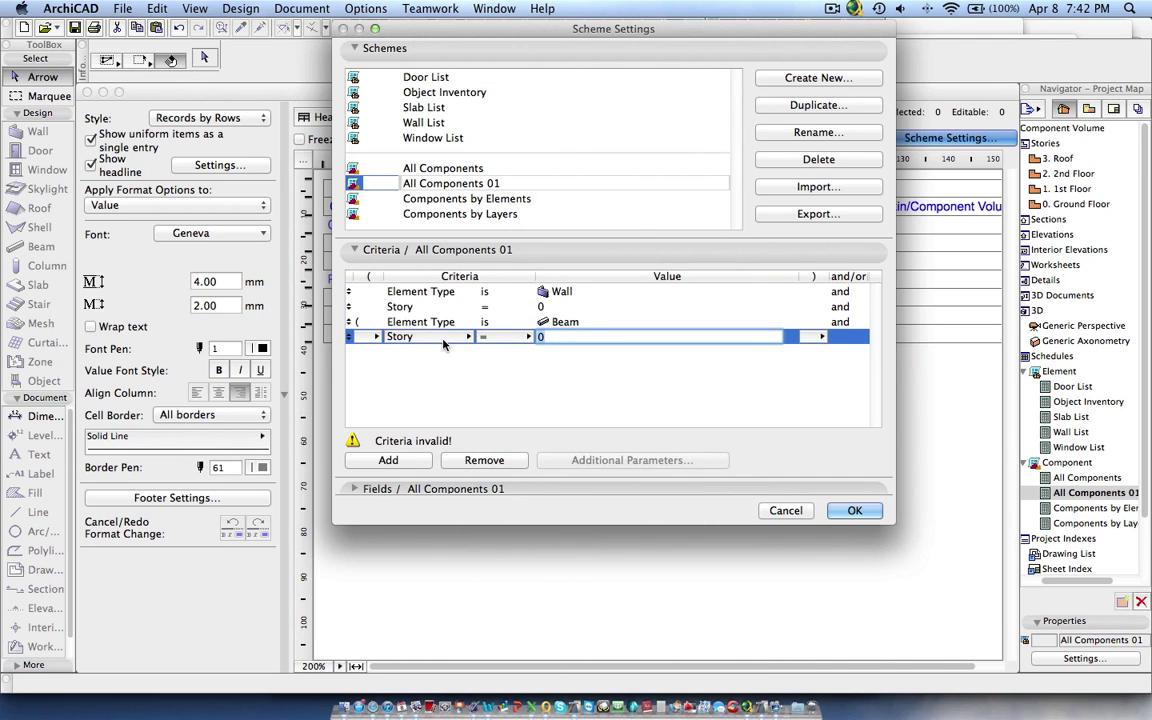
pyautogui.click(672, 337)
pyautogui.write('1')
pyautogui.click(820, 338)
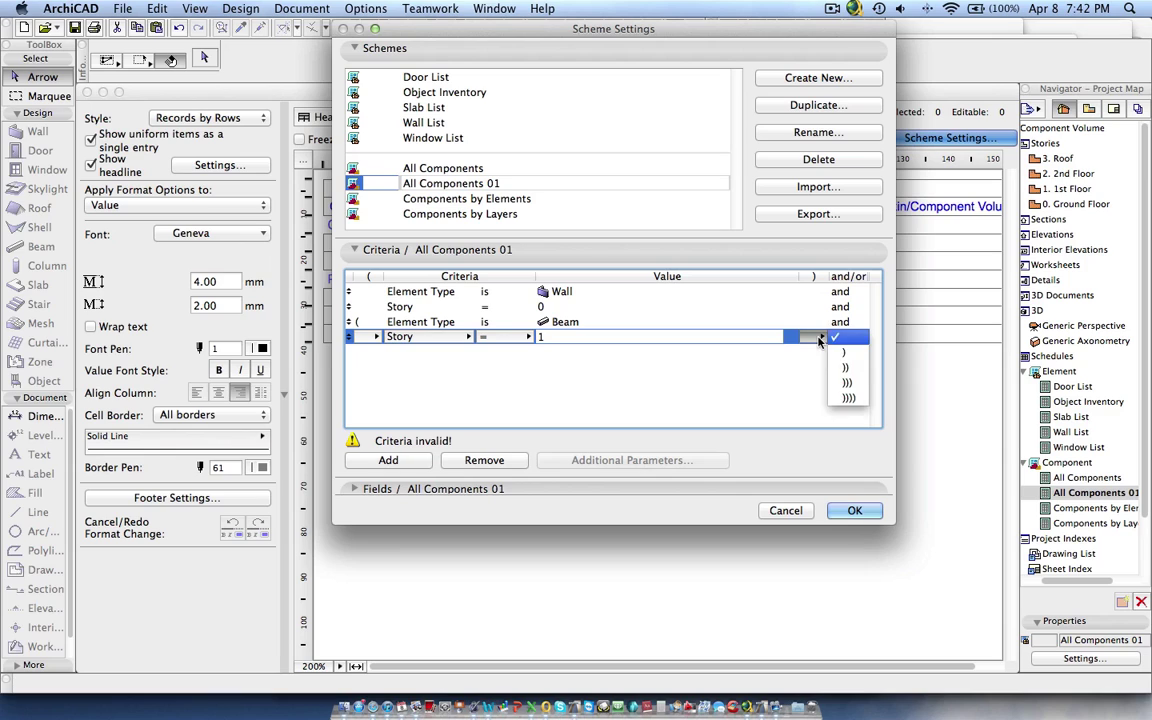
pyautogui.click(843, 352)
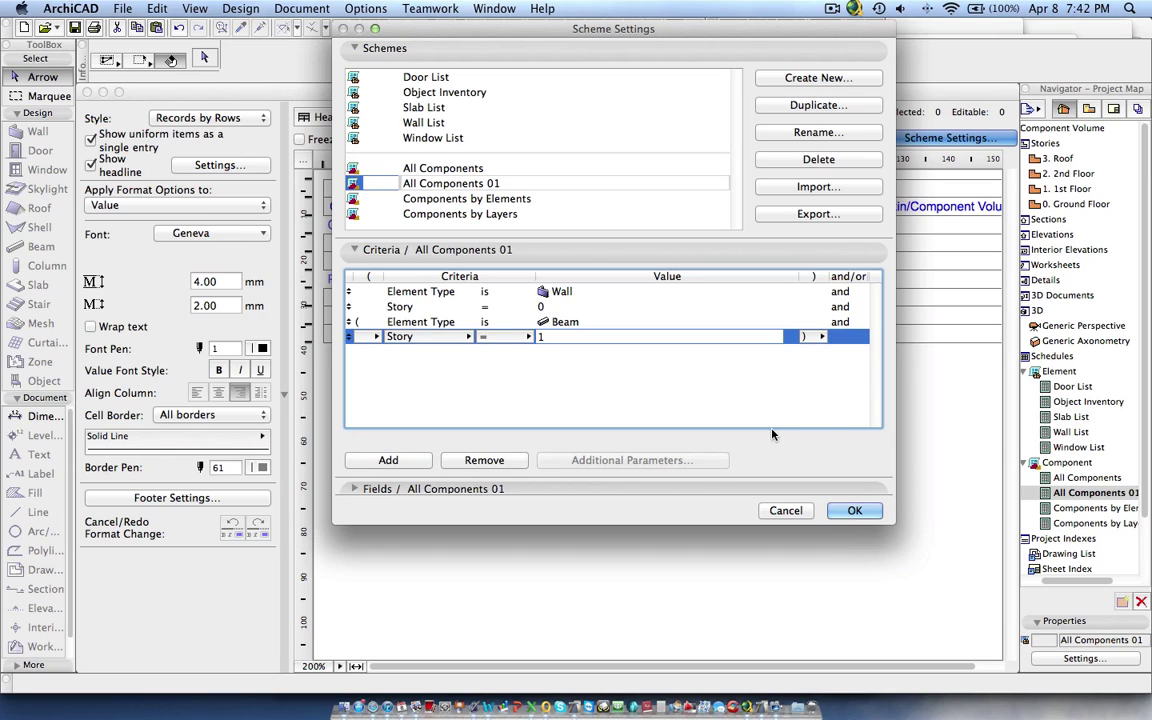
# - Change the operator after the Story = 0 criterion to "or"
pyautogui.click(841, 320)
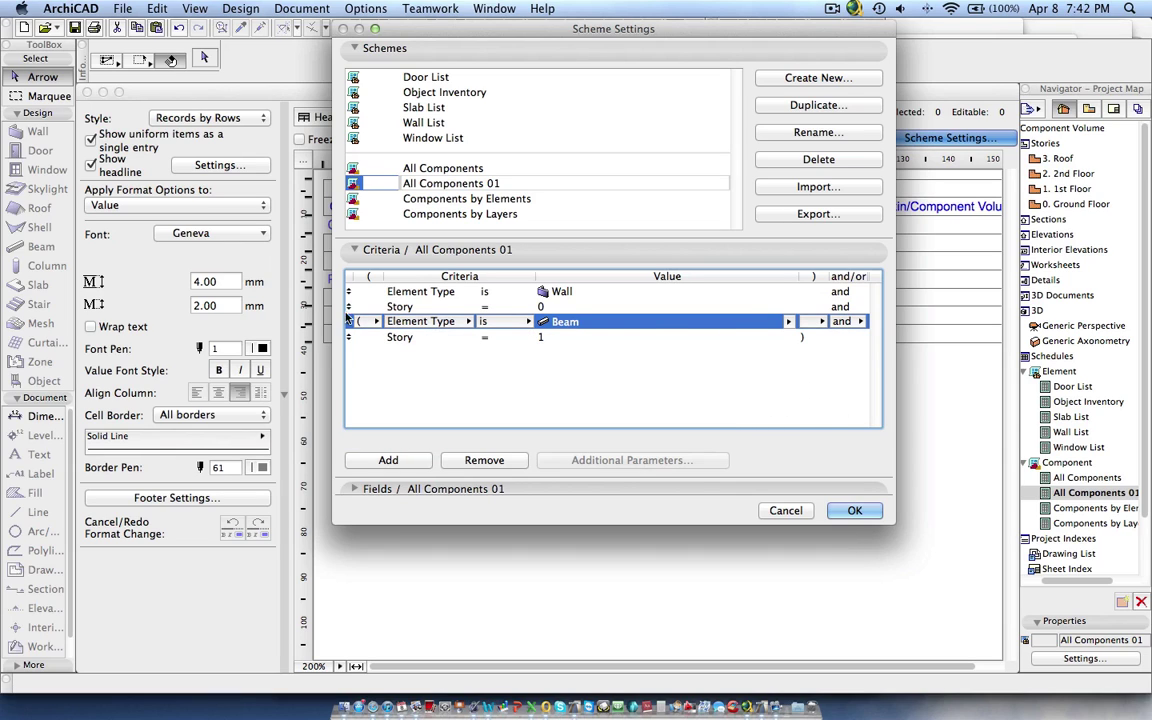
pyautogui.click(850, 307)
pyautogui.click(850, 307)
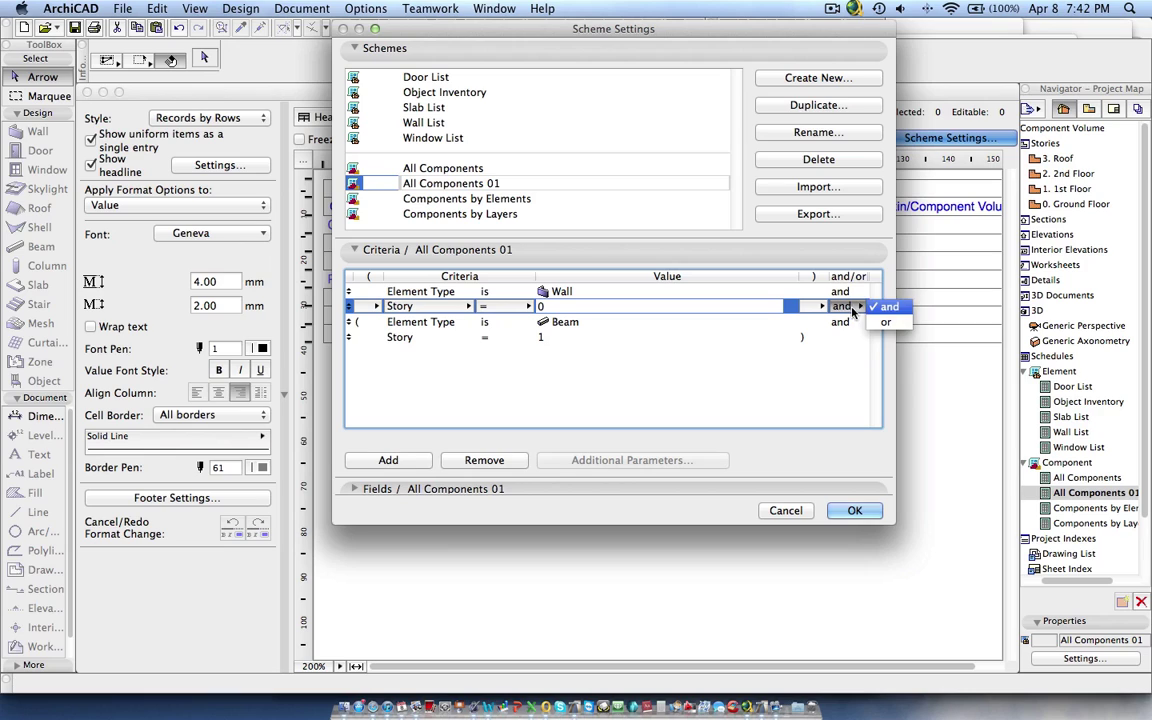
pyautogui.click(873, 324)
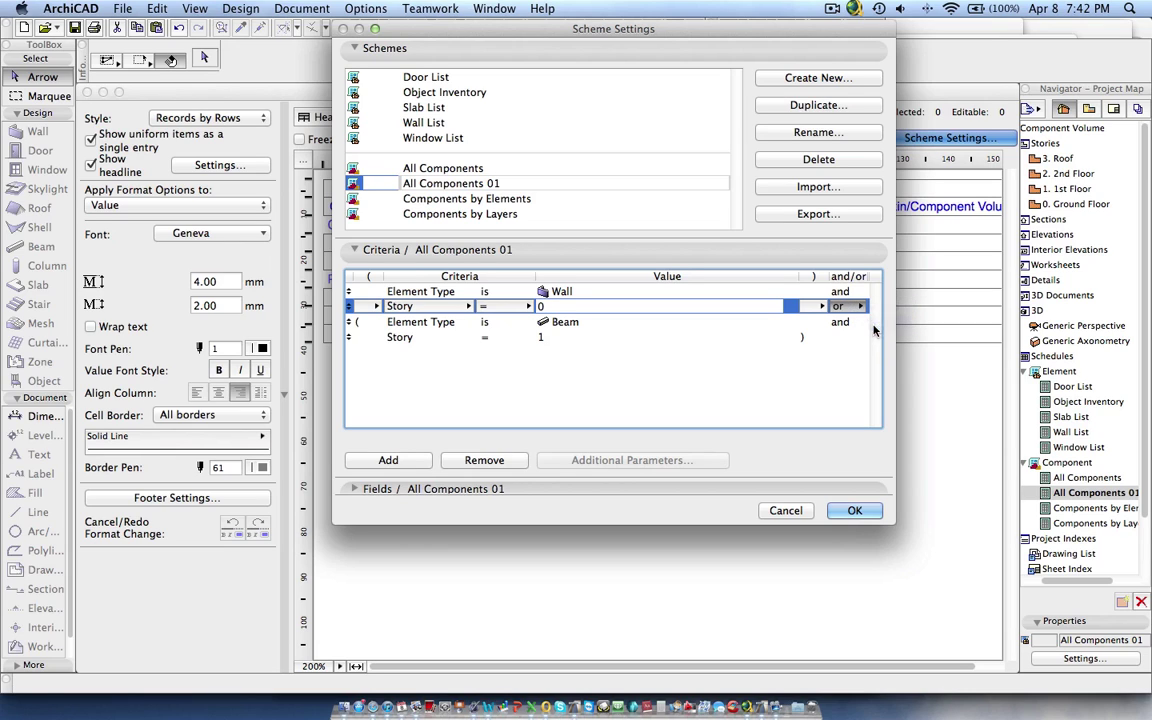
pyautogui.click(762, 380)
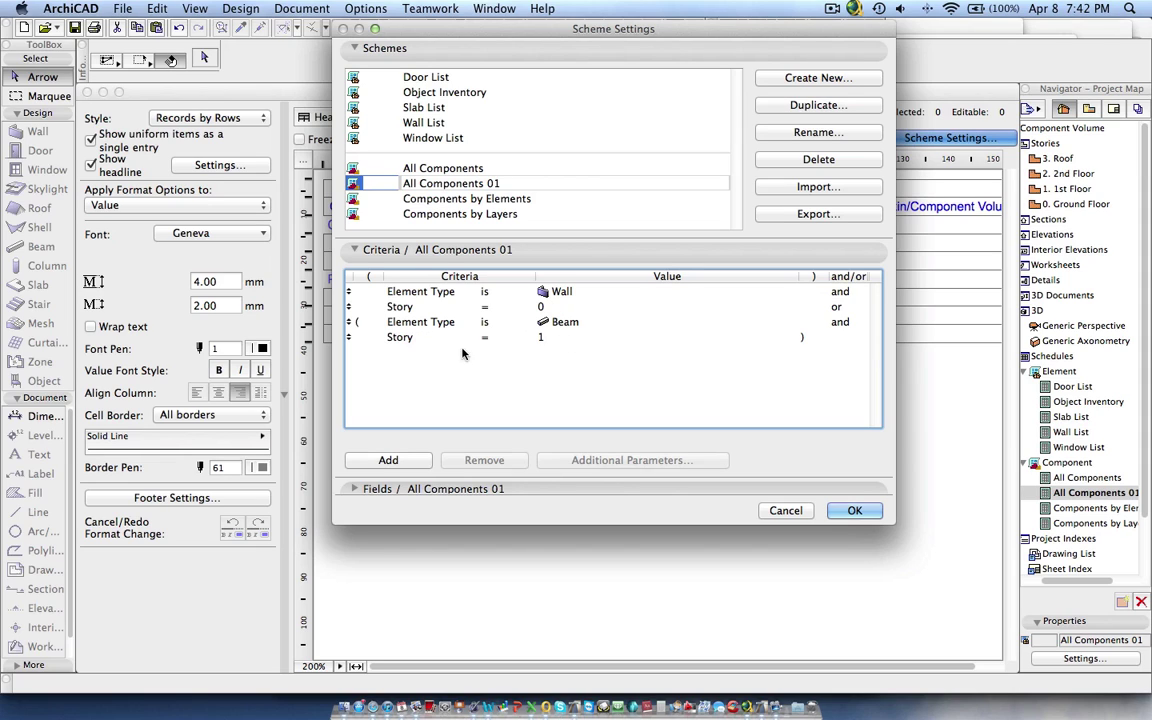
# - Add the criterion Element Type is Column at the end of the list, preceded by a single opening parenthesis
pyautogui.click(390, 460)
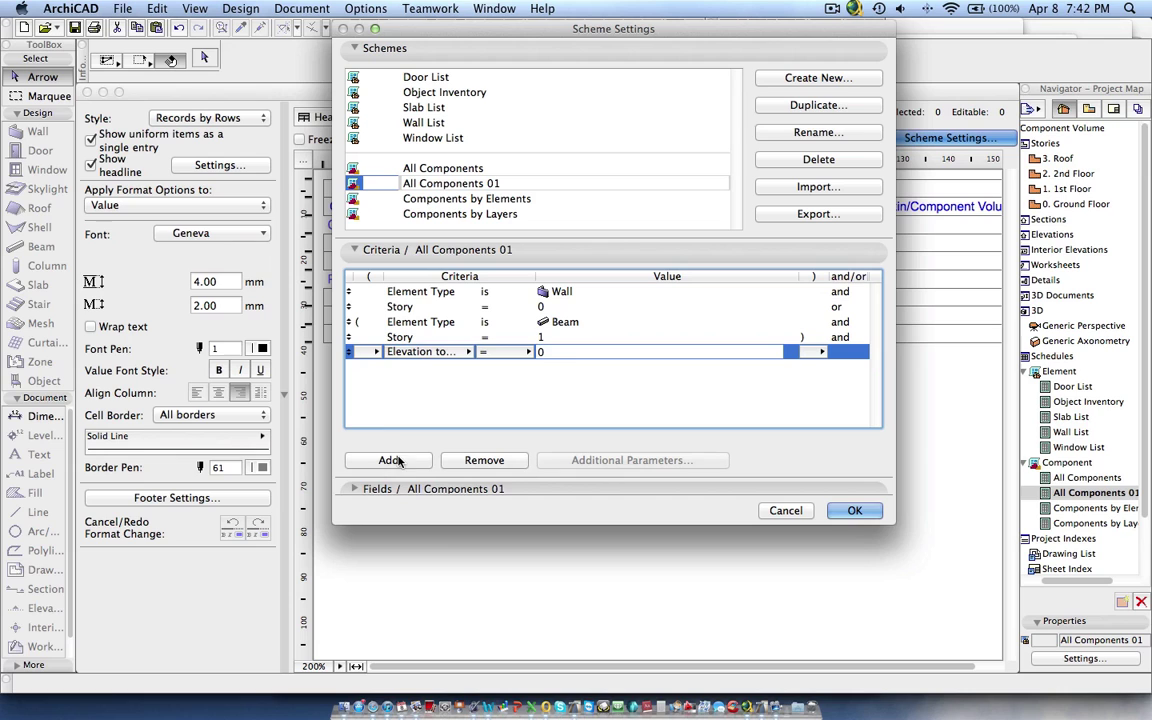
pyautogui.click(362, 352)
pyautogui.click(385, 375)
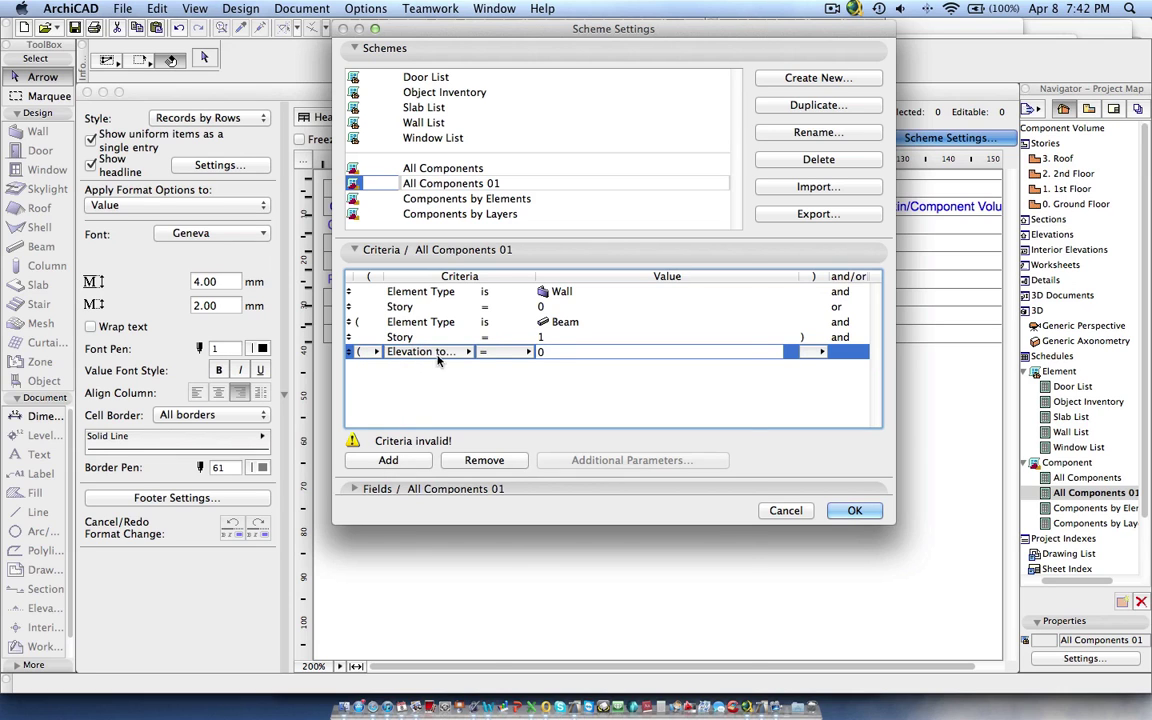
pyautogui.click(469, 352)
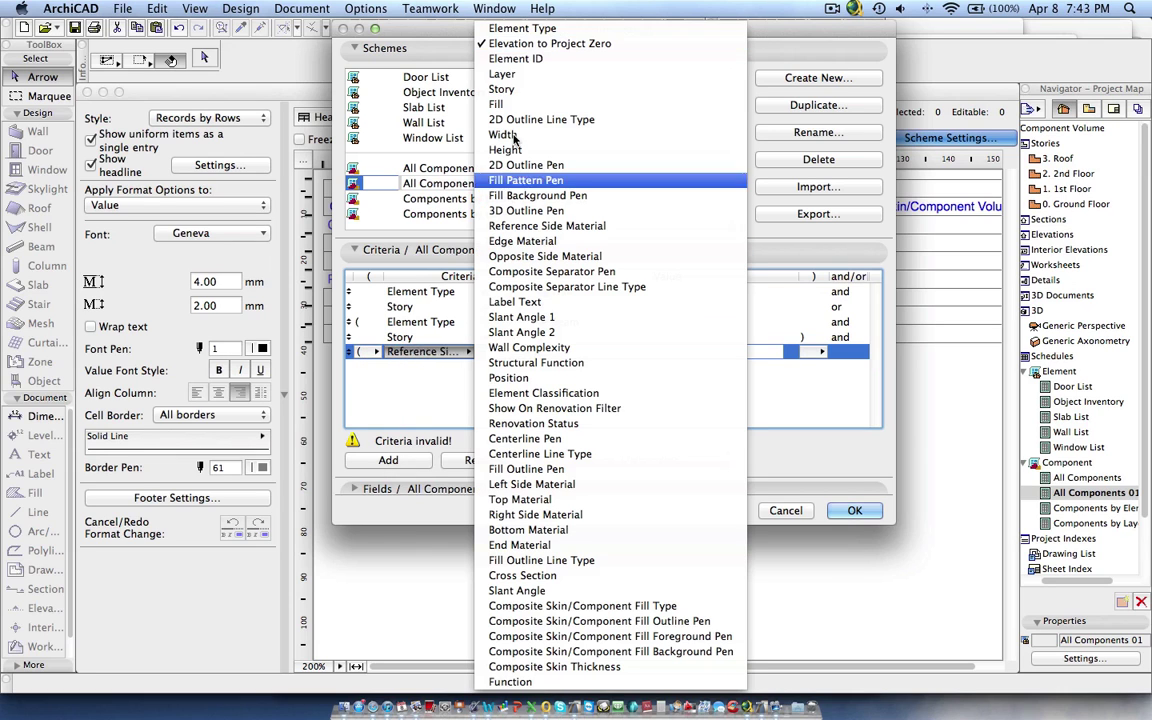
pyautogui.click(500, 25)
pyautogui.click(786, 354)
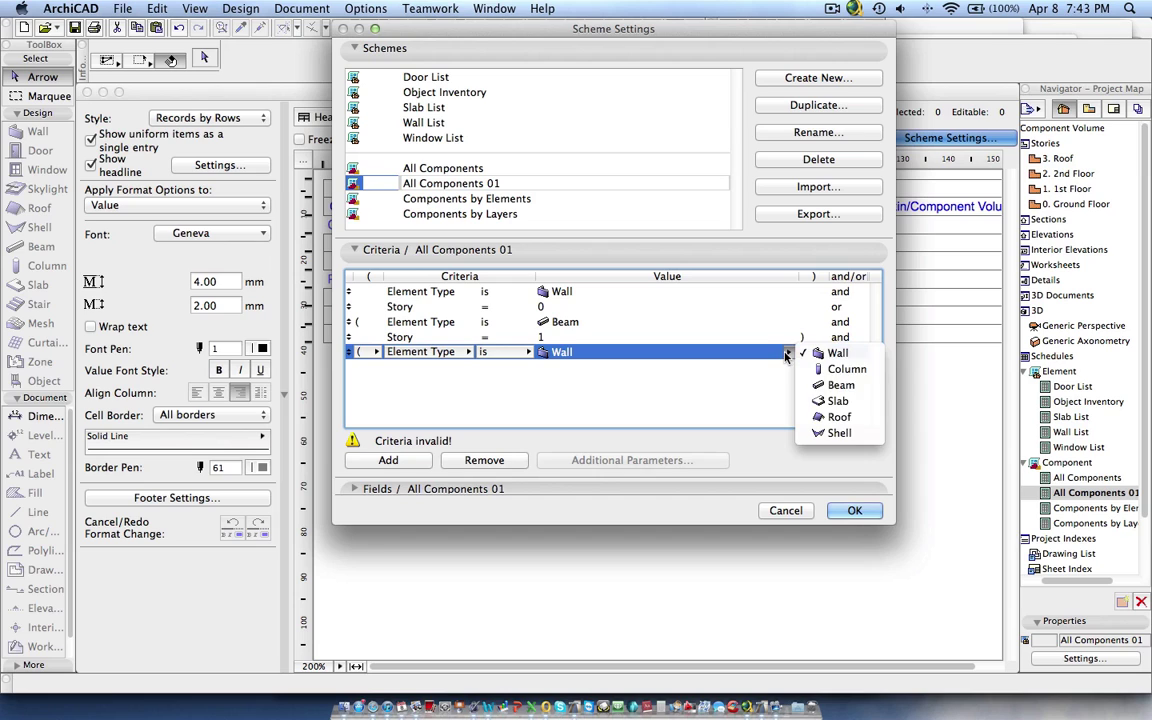
pyautogui.click(809, 370)
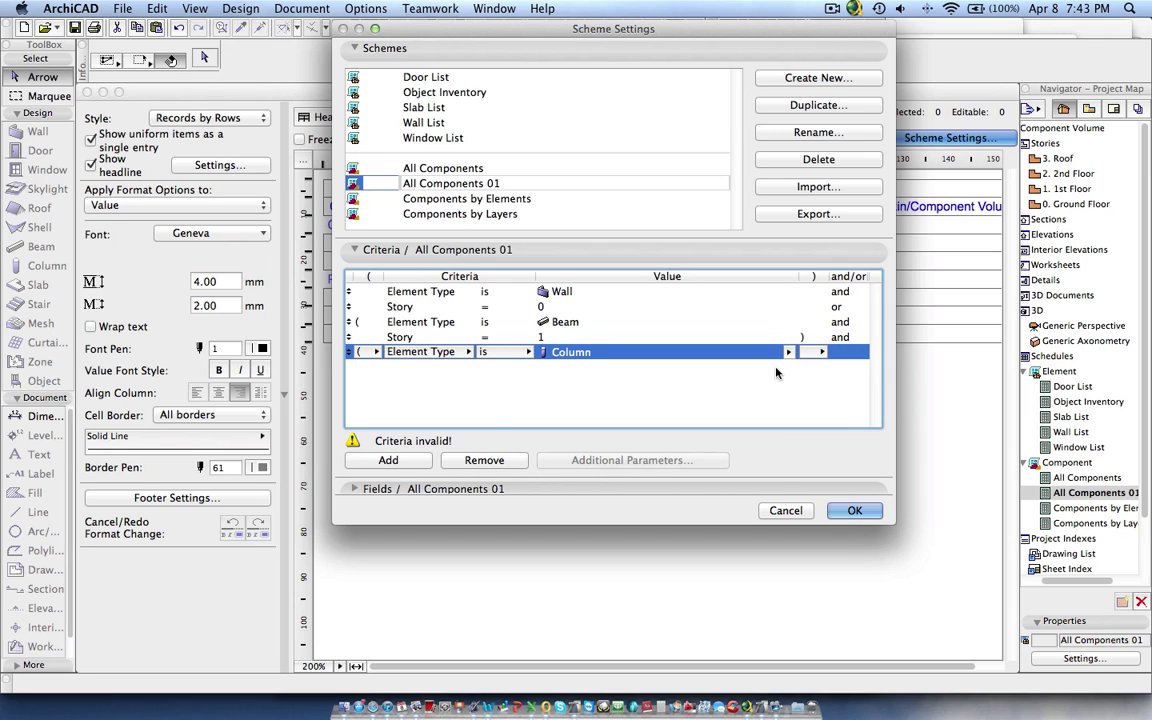
# - Add the criterion Story = 2 below the Column criterion and end it with a single closing parenthesis
pyautogui.click(390, 461)
pyautogui.click(425, 367)
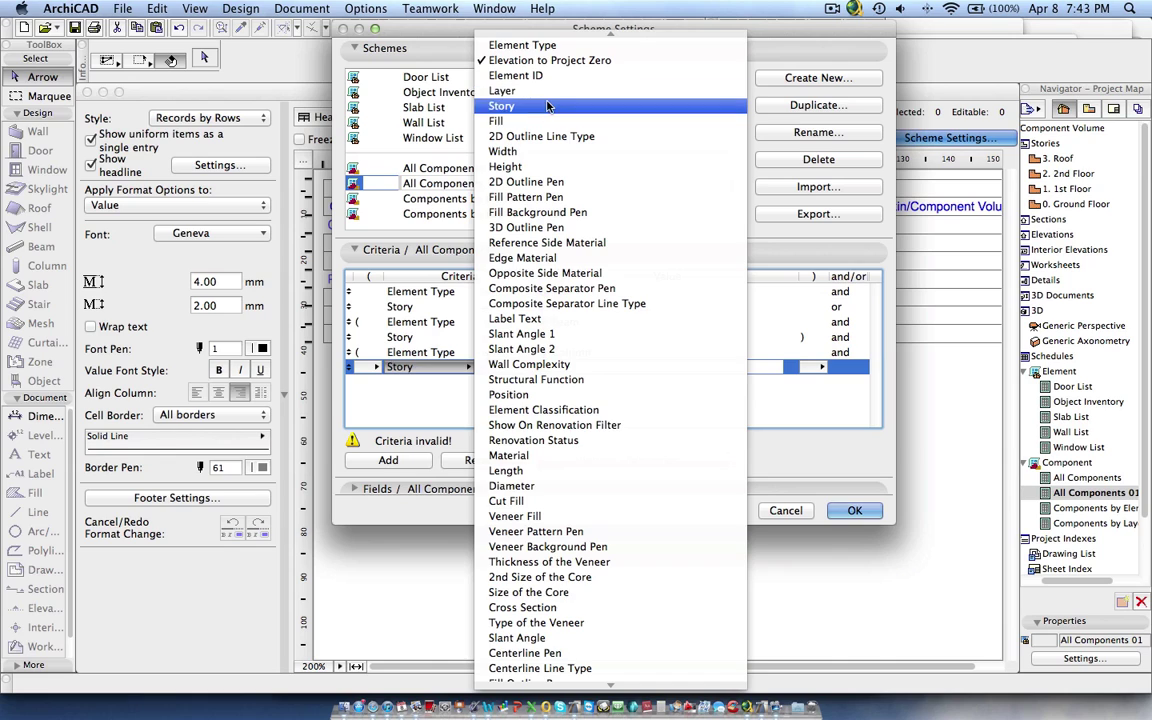
pyautogui.click(502, 106)
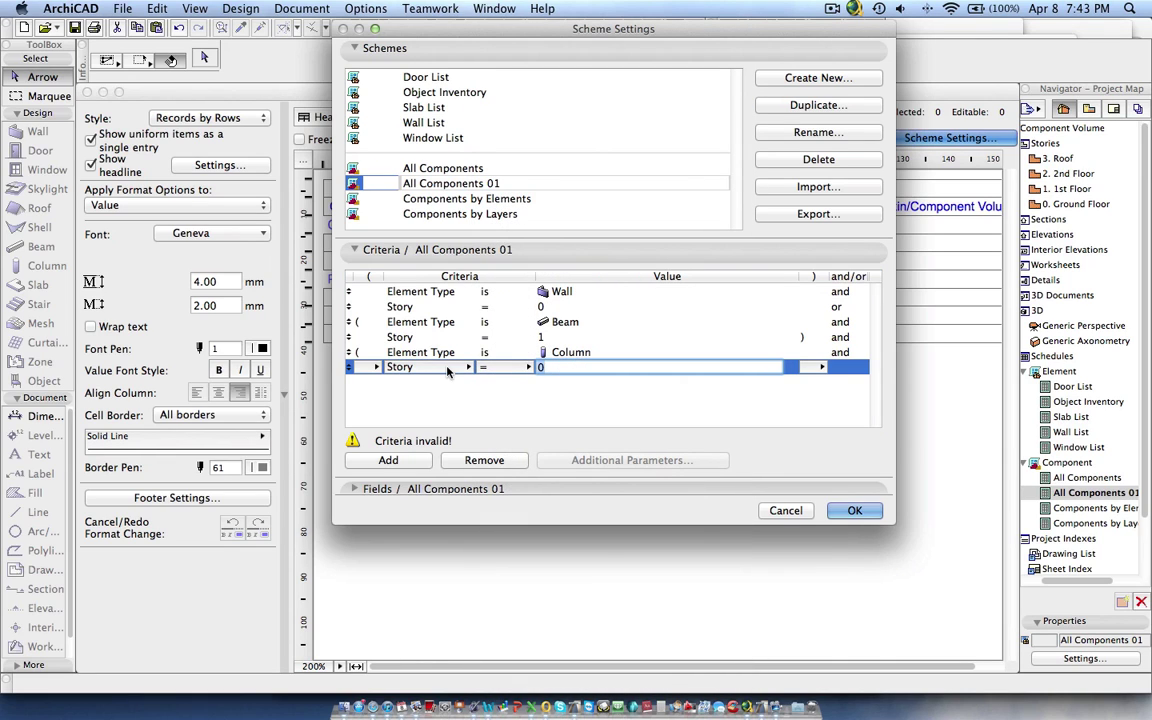
pyautogui.write('2')
pyautogui.click(823, 367)
pyautogui.click(842, 384)
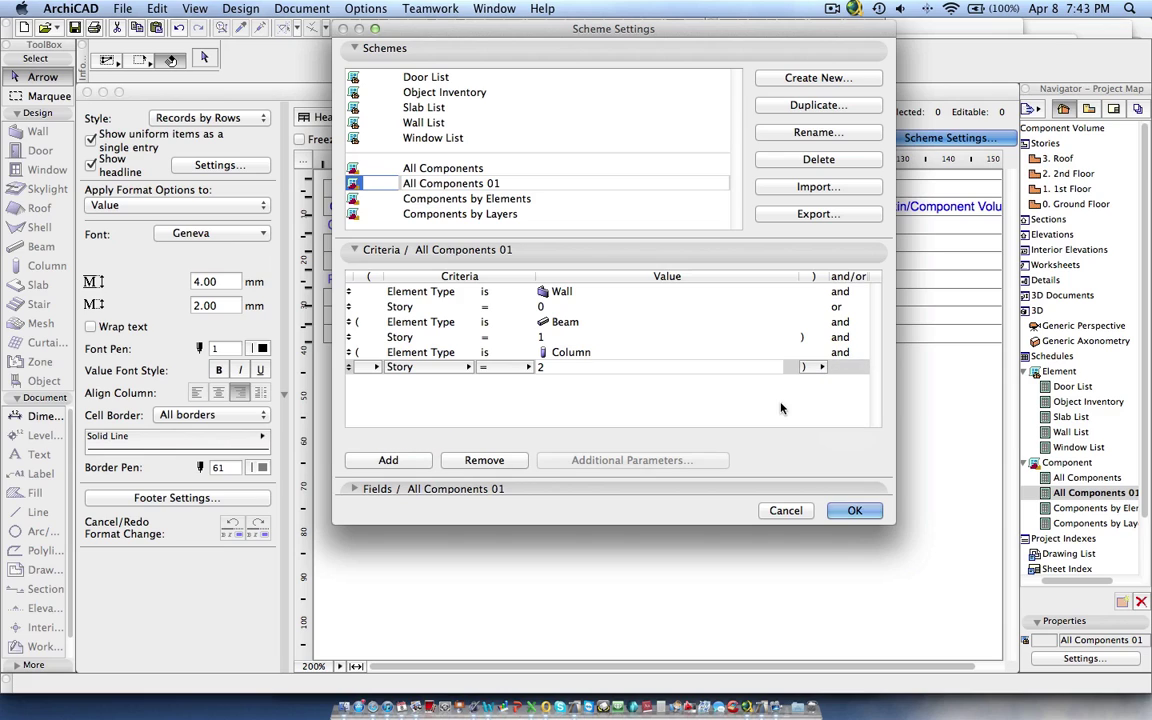
# - Change the operator after the Story = 1 criterion to "or"
pyautogui.click(828, 352)
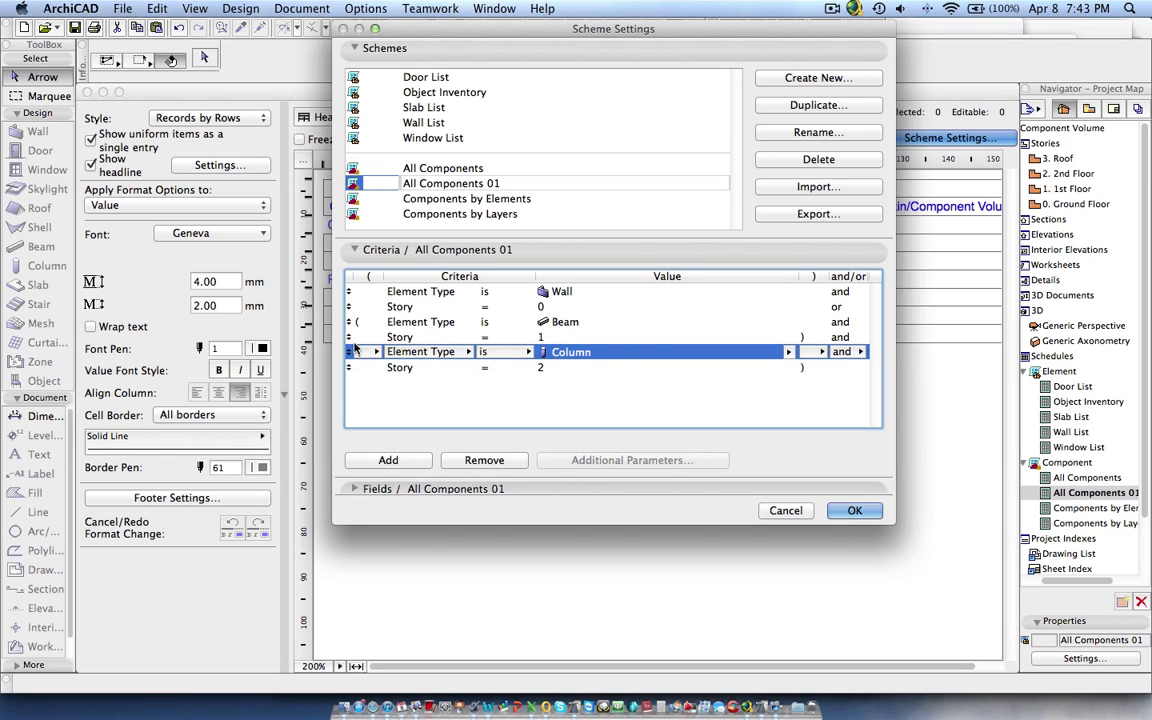
pyautogui.click(853, 338)
pyautogui.click(858, 337)
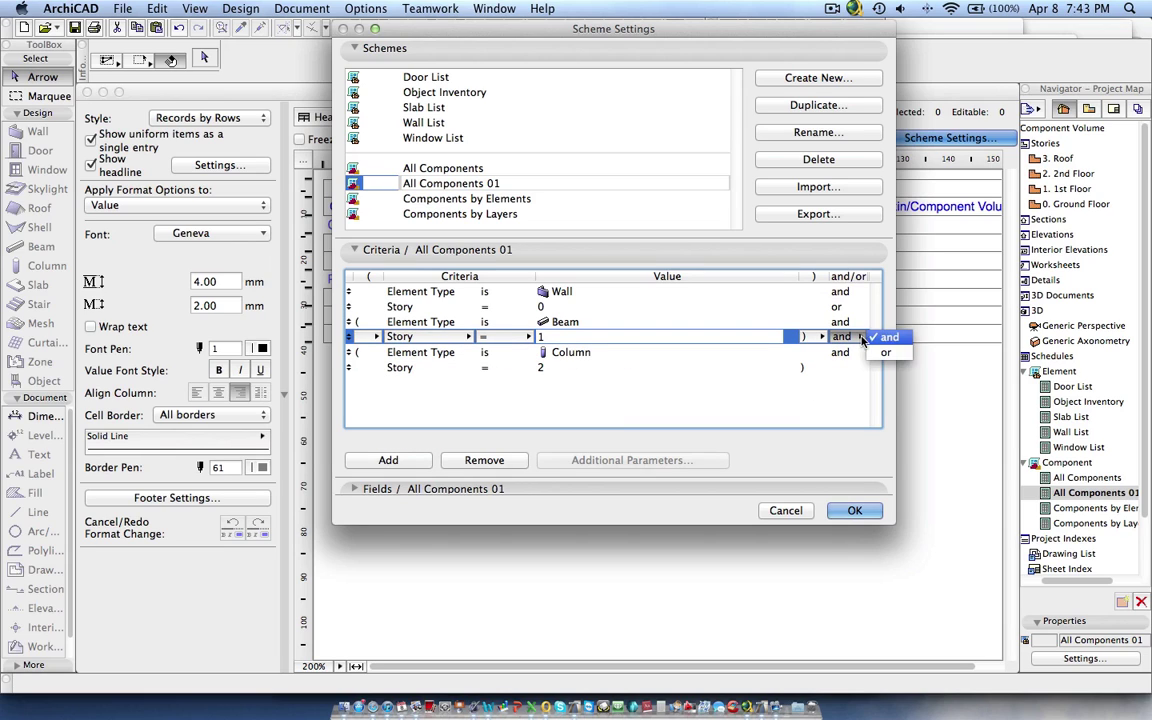
pyautogui.click(880, 352)
pyautogui.click(812, 399)
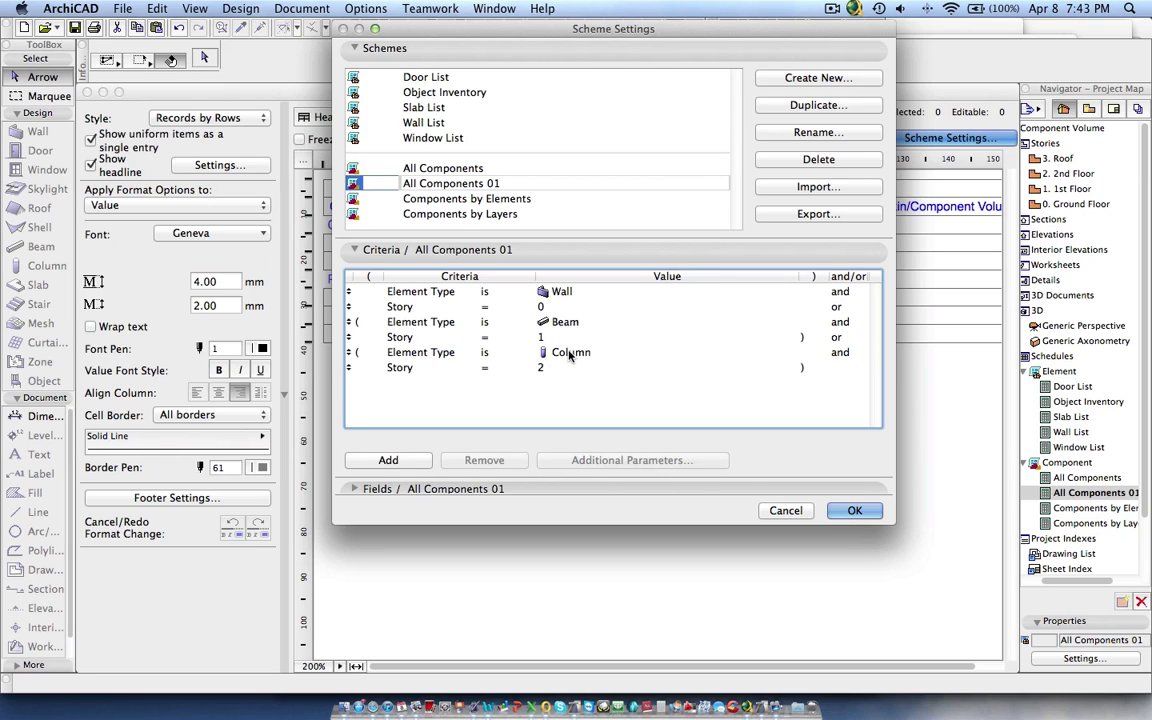
# - Keep a single opening parenthesis on the Beam criterion and apply the combined criteria to the All Components 01 schedule
pyautogui.click(388, 322)
pyautogui.click(373, 322)
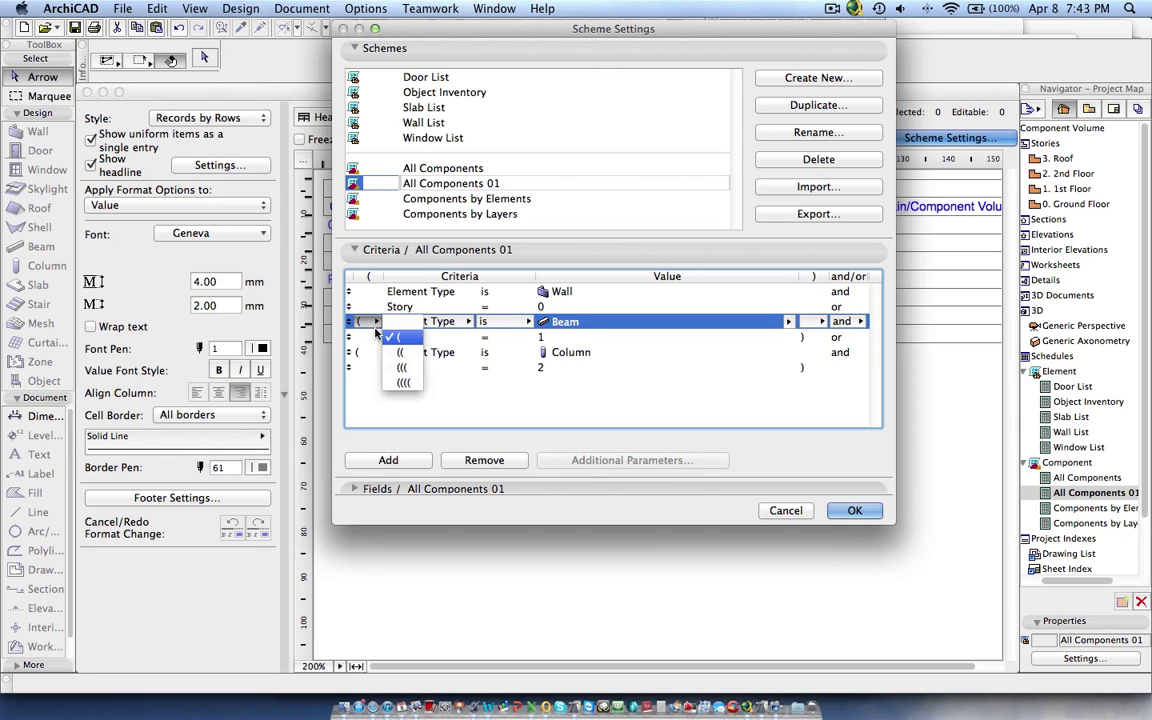
pyautogui.click(403, 383)
pyautogui.click(398, 338)
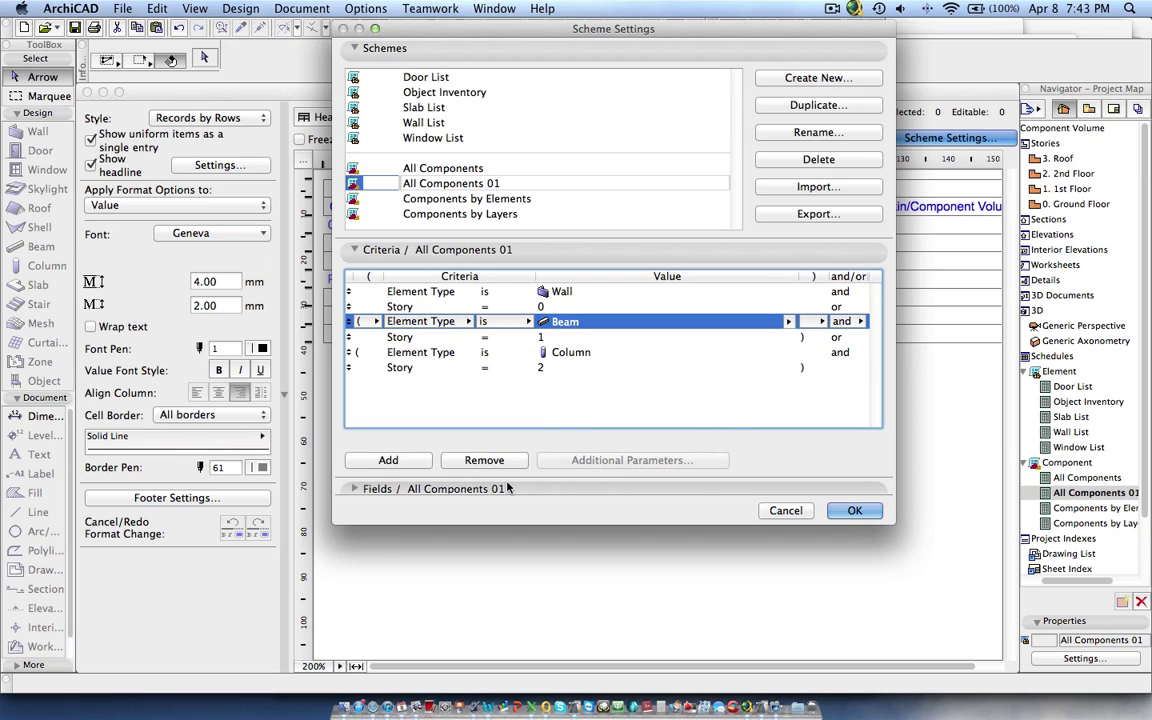
pyautogui.click(880, 518)
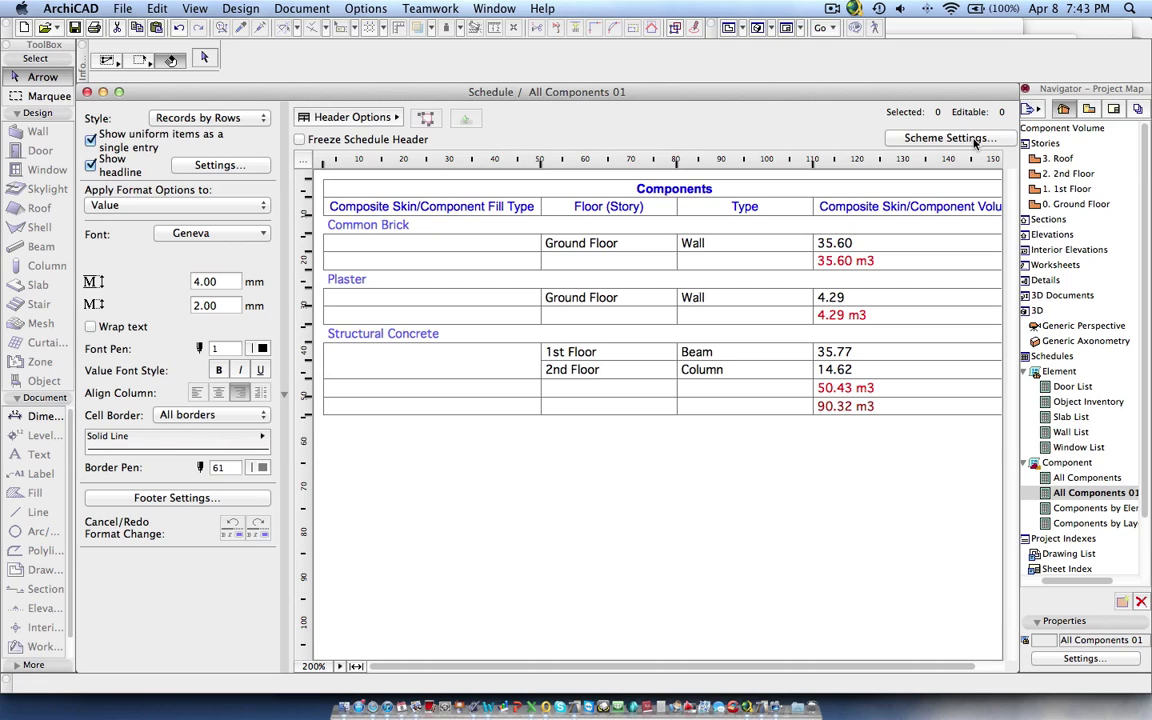
# - Reopen the scheme settings and review the opening parenthesis options of the Beam criterion, keeping the single parenthesis
pyautogui.click(915, 138)
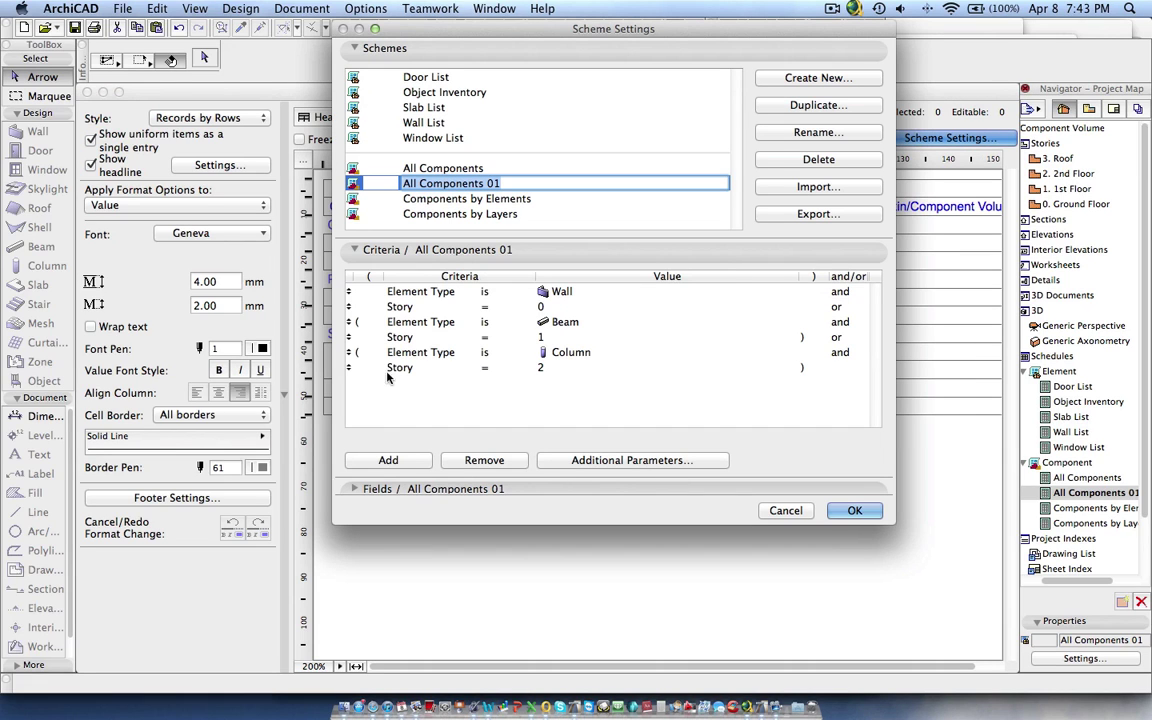
pyautogui.click(365, 322)
pyautogui.click(366, 323)
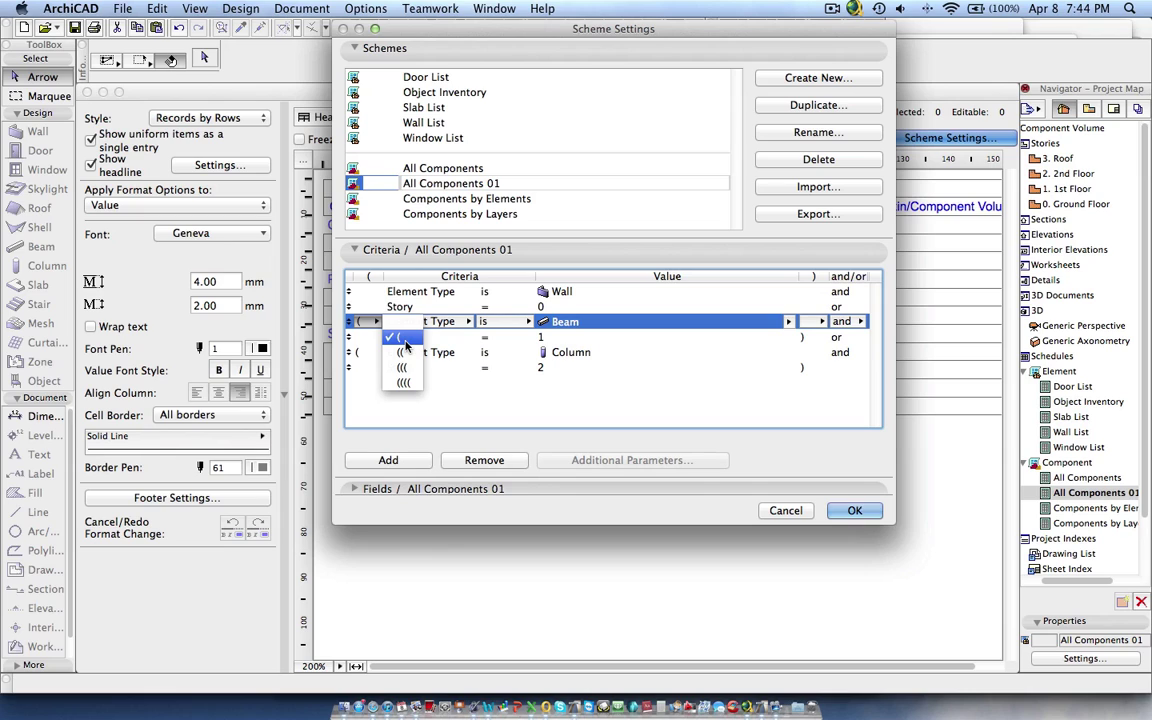
pyautogui.click(400, 338)
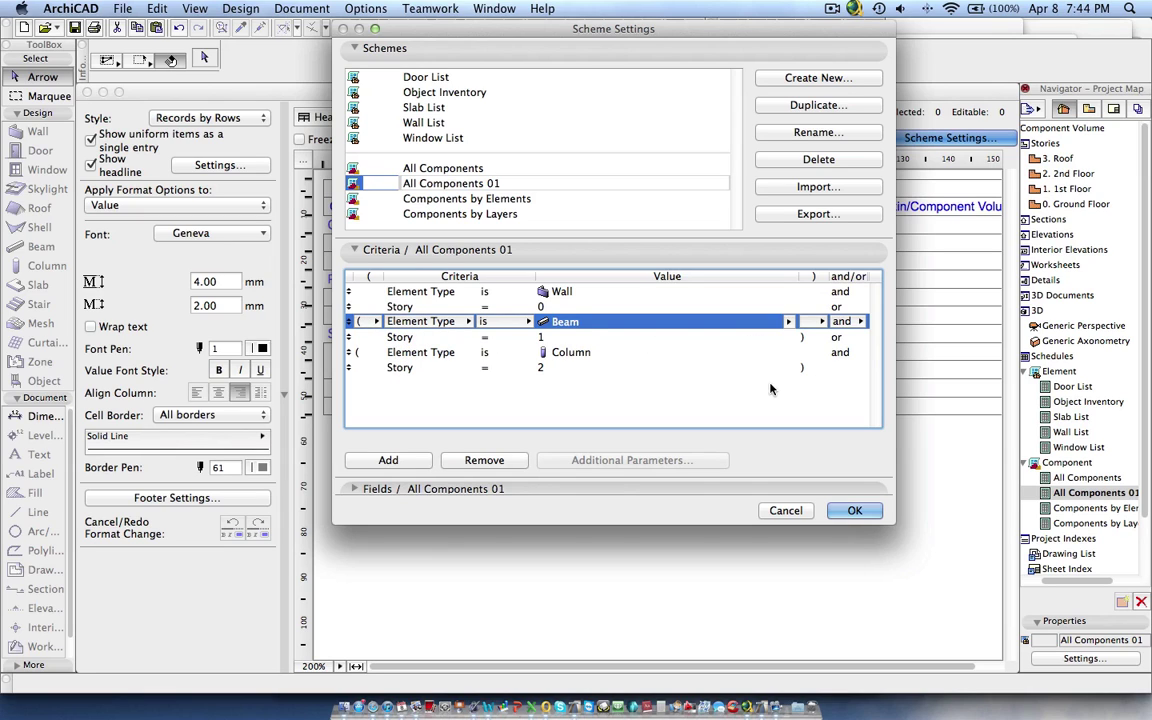
# - Show the fields of All Components 01 and look through the available Wall parameters
pyautogui.click(600, 488)
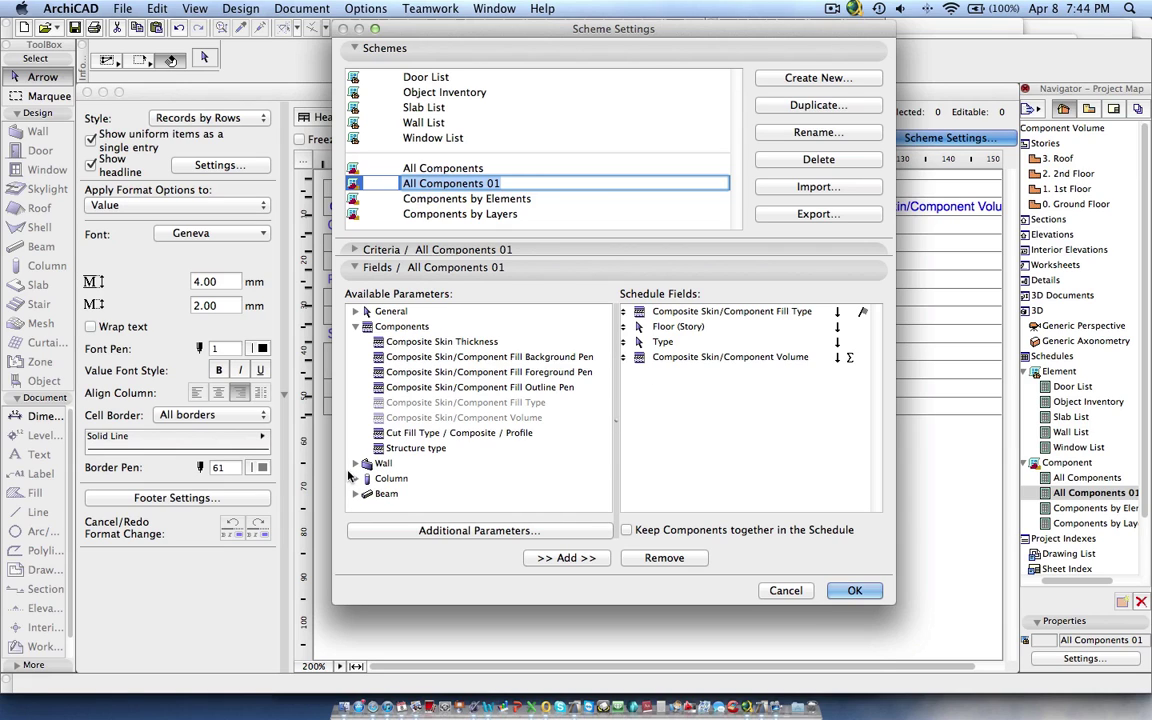
pyautogui.doubleClick(388, 465)
pyautogui.scroll(-6, 450, 396)
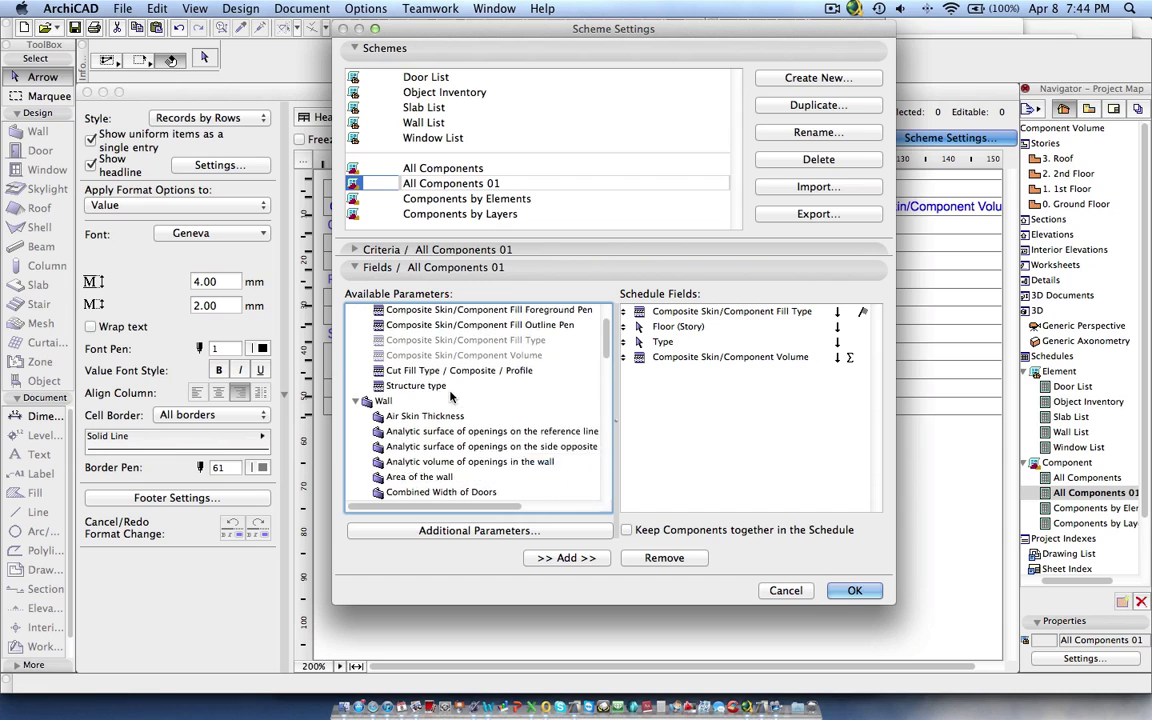
pyautogui.scroll(-15, 445, 400)
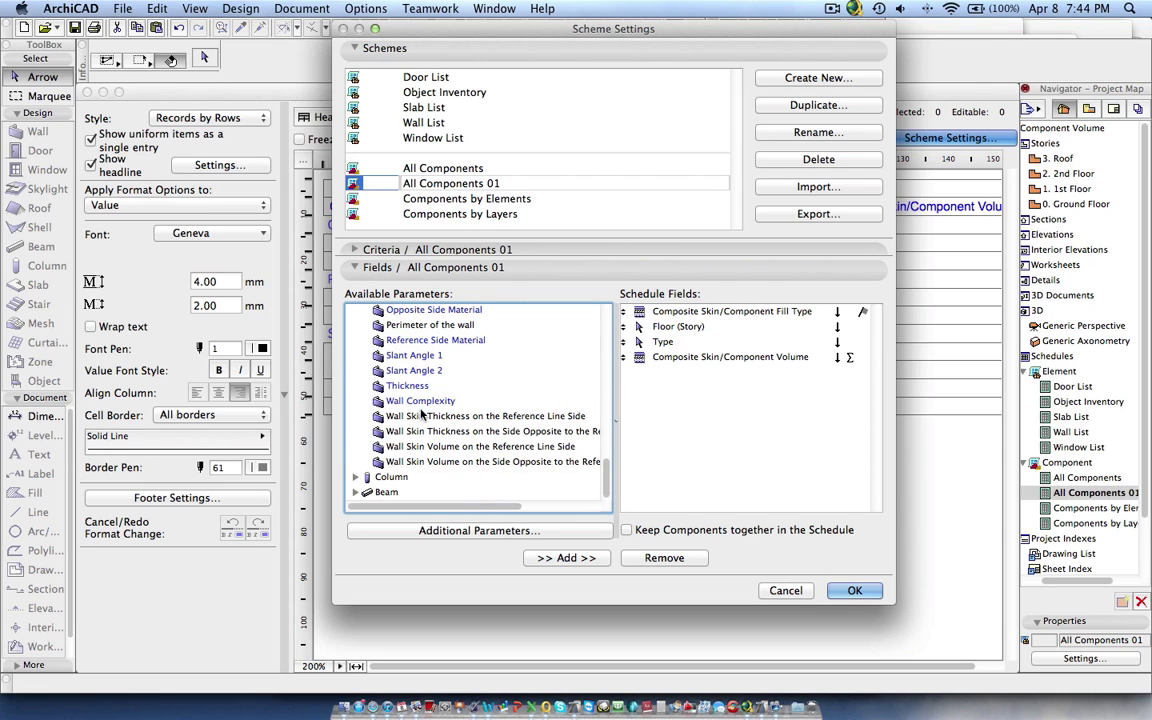
pyautogui.scroll(12, 383, 472)
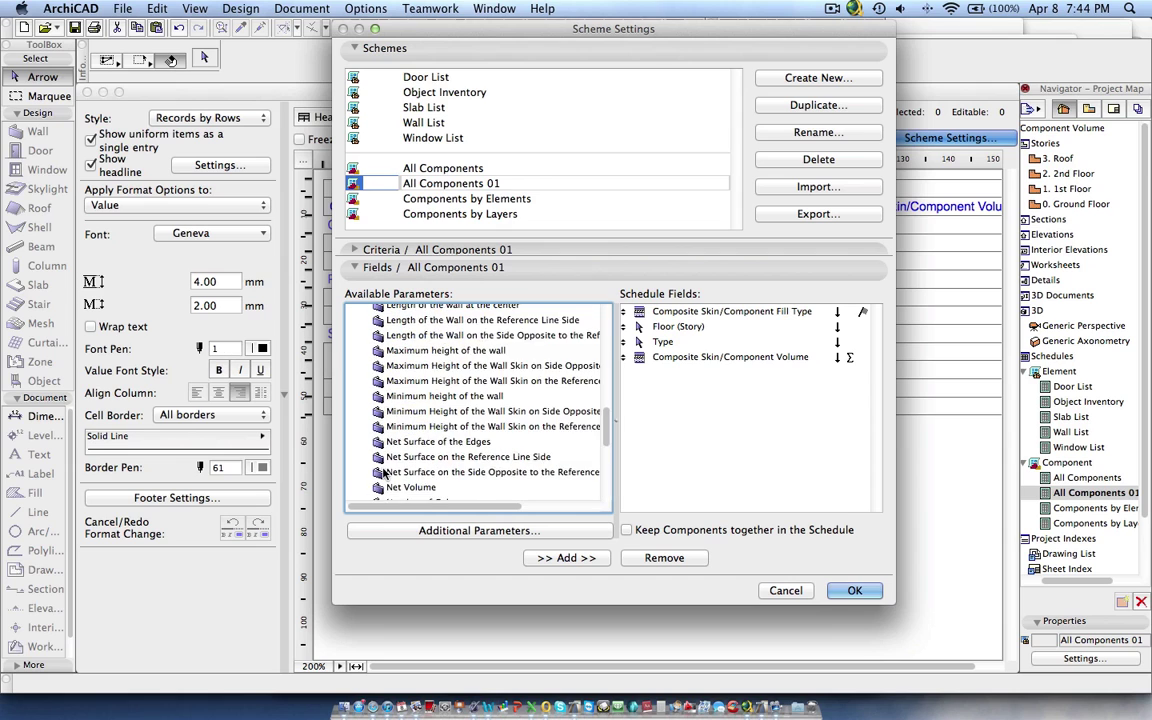
pyautogui.scroll(3, 383, 472)
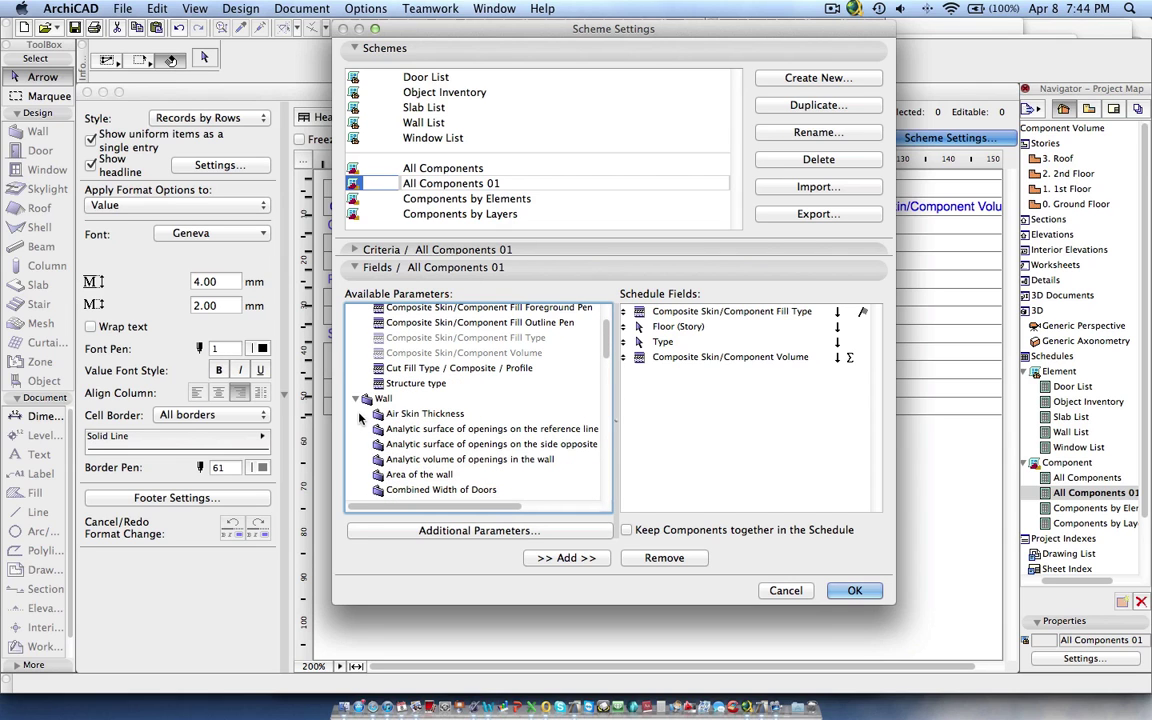